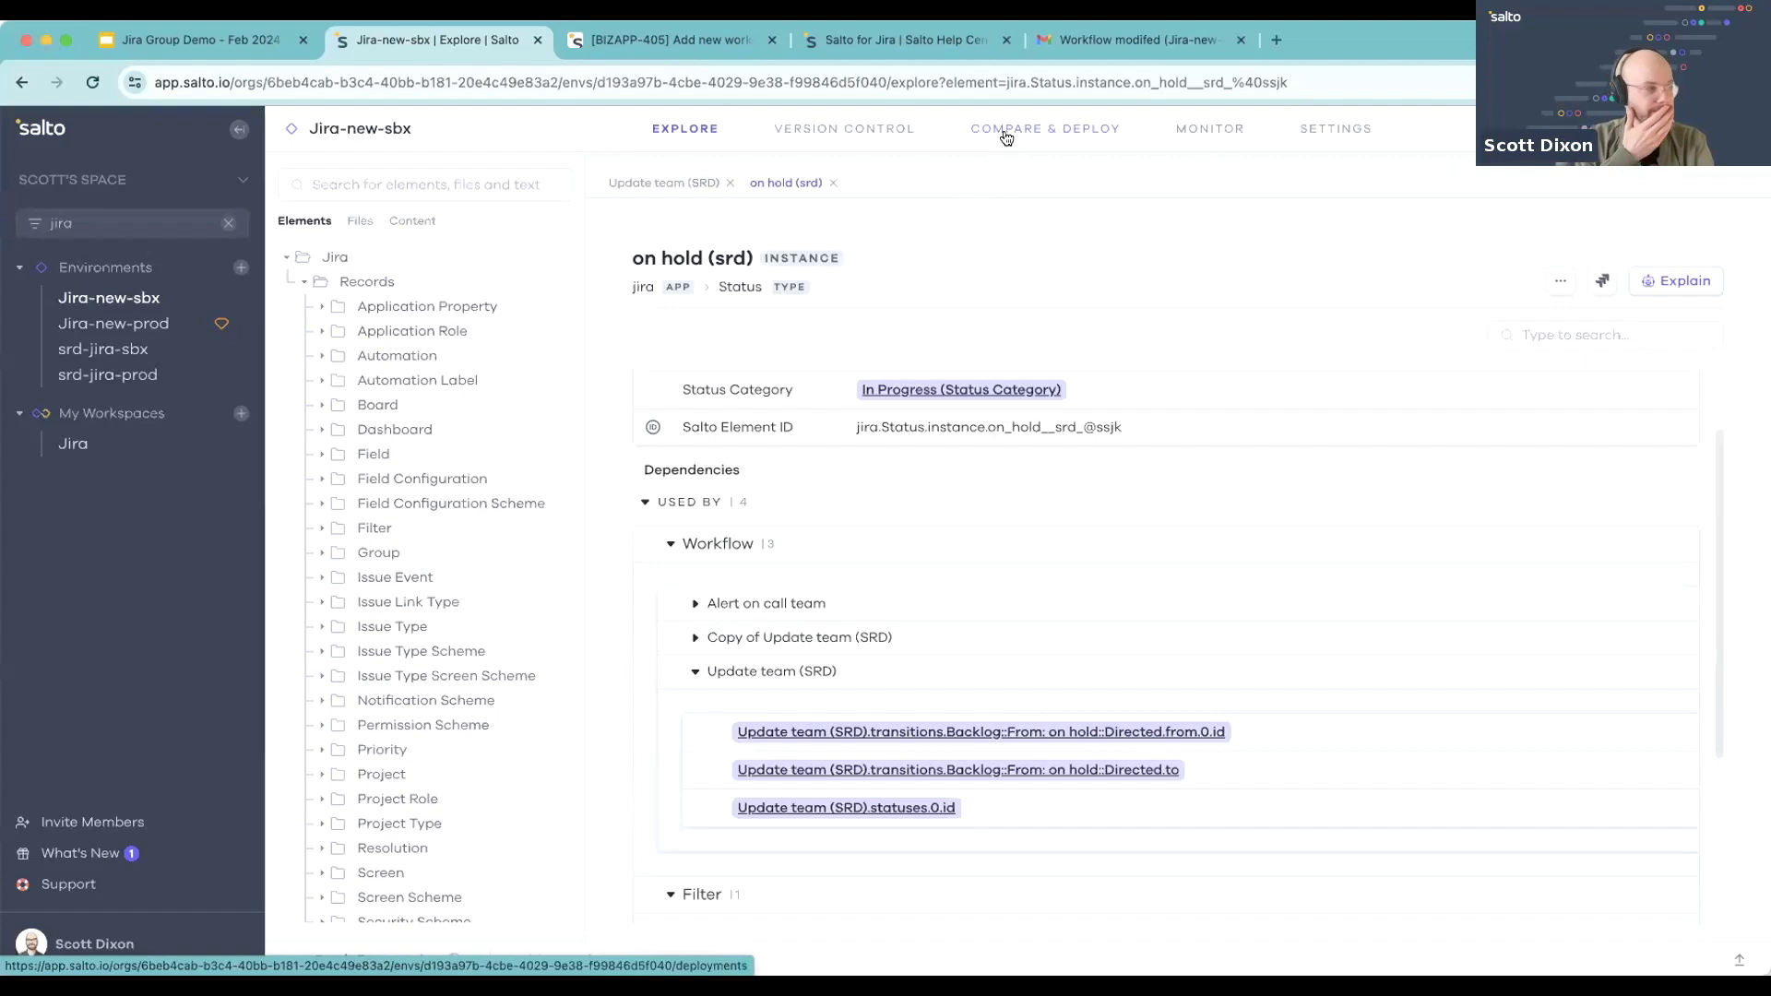
Open the Compare & Deploy list and start a new comparison with Jira-new-sbx preset
{"action": "left_click", "coordinate": [1006, 138]}
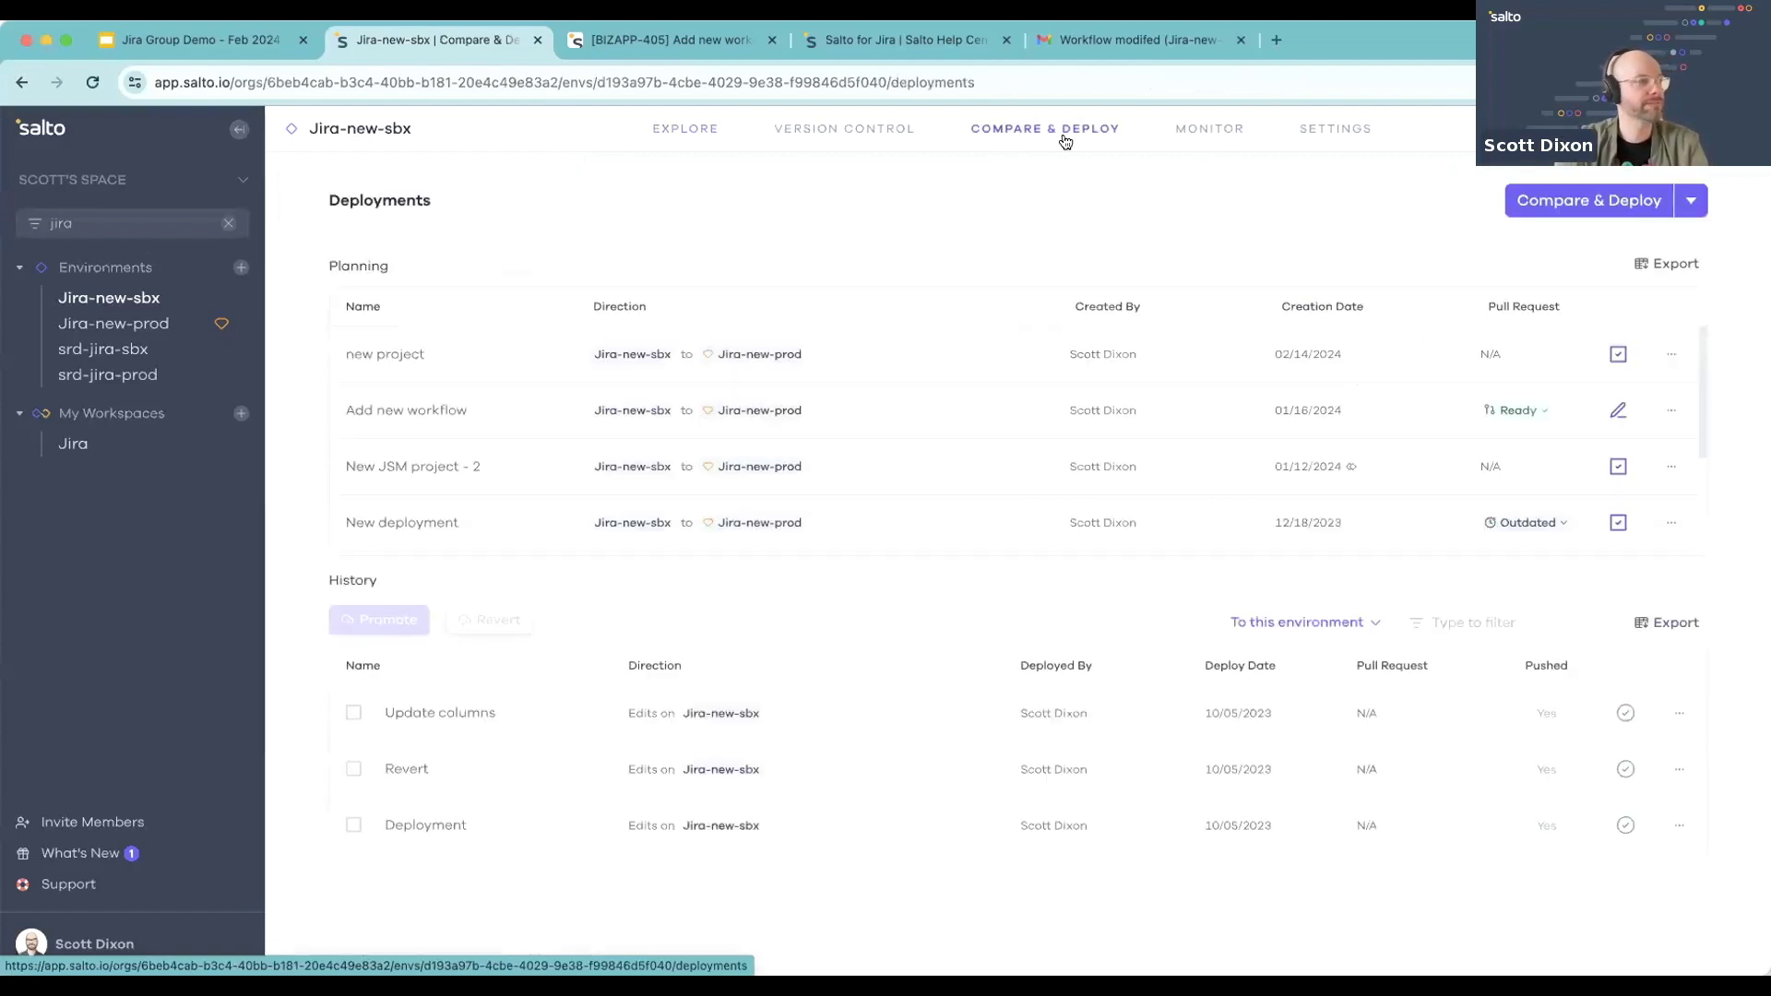
{"action": "left_click", "coordinate": [1540, 203]}
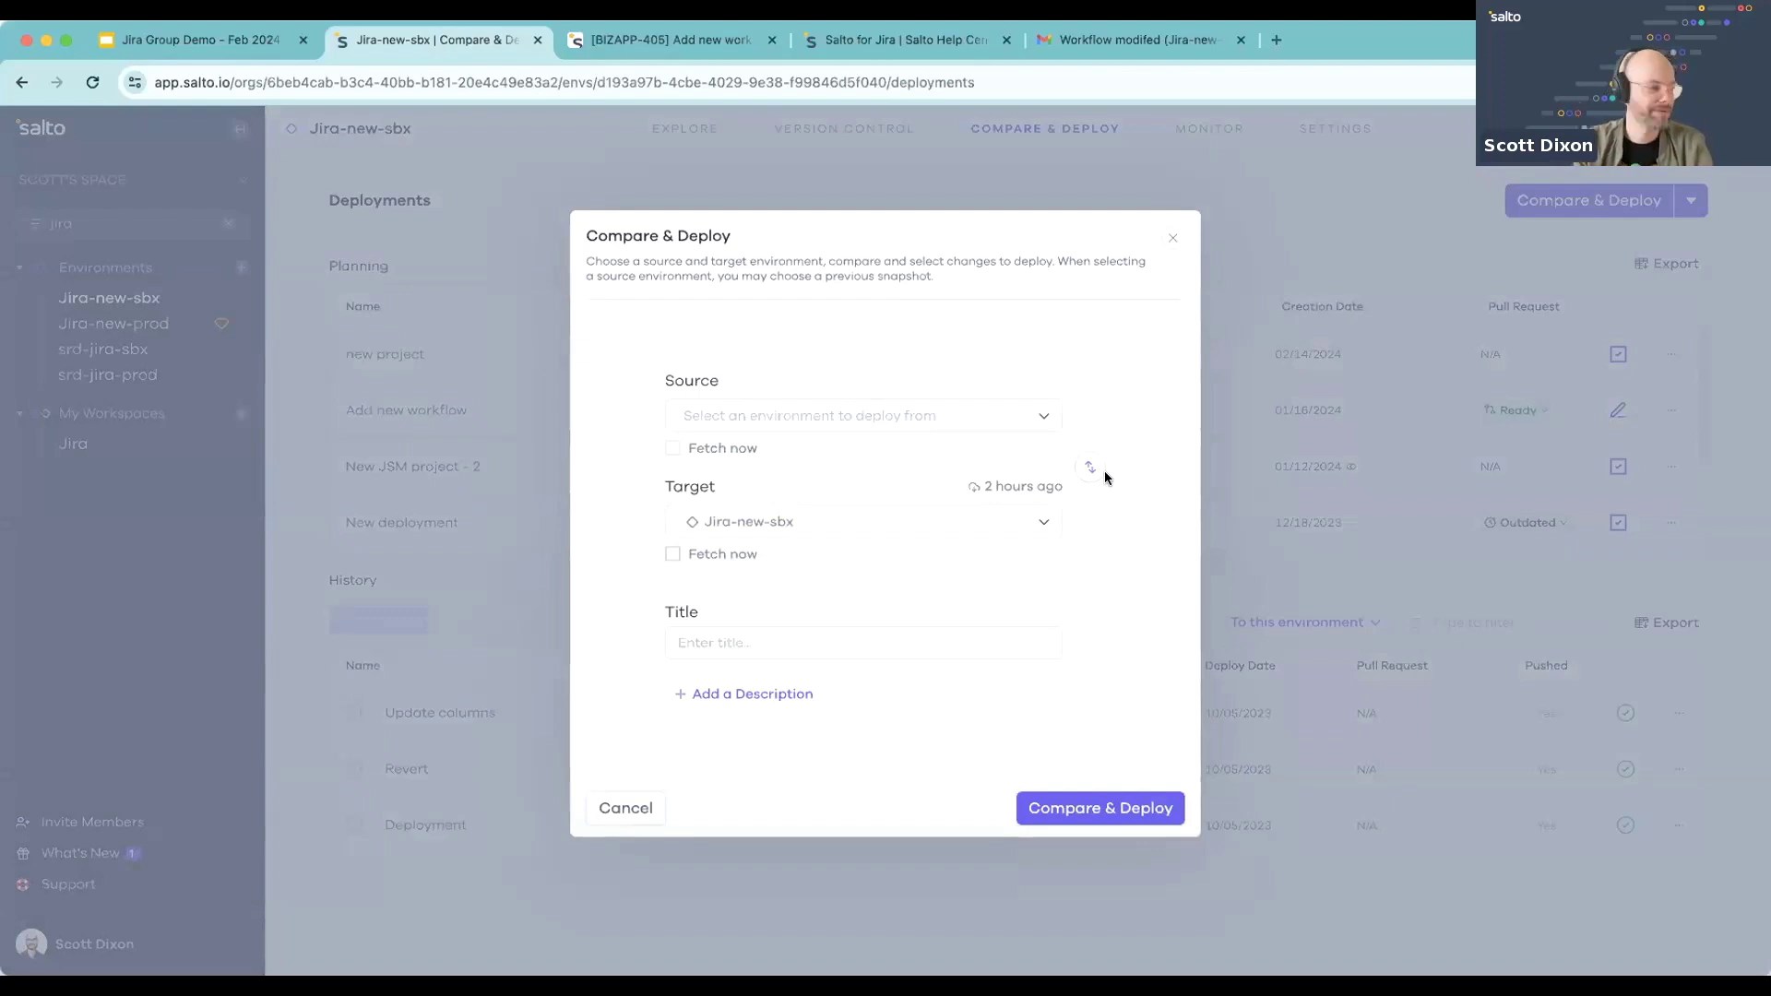
Make Jira-new-sbx the source and Jira-new-prod the target environment
{"action": "left_click", "coordinate": [1091, 468]}
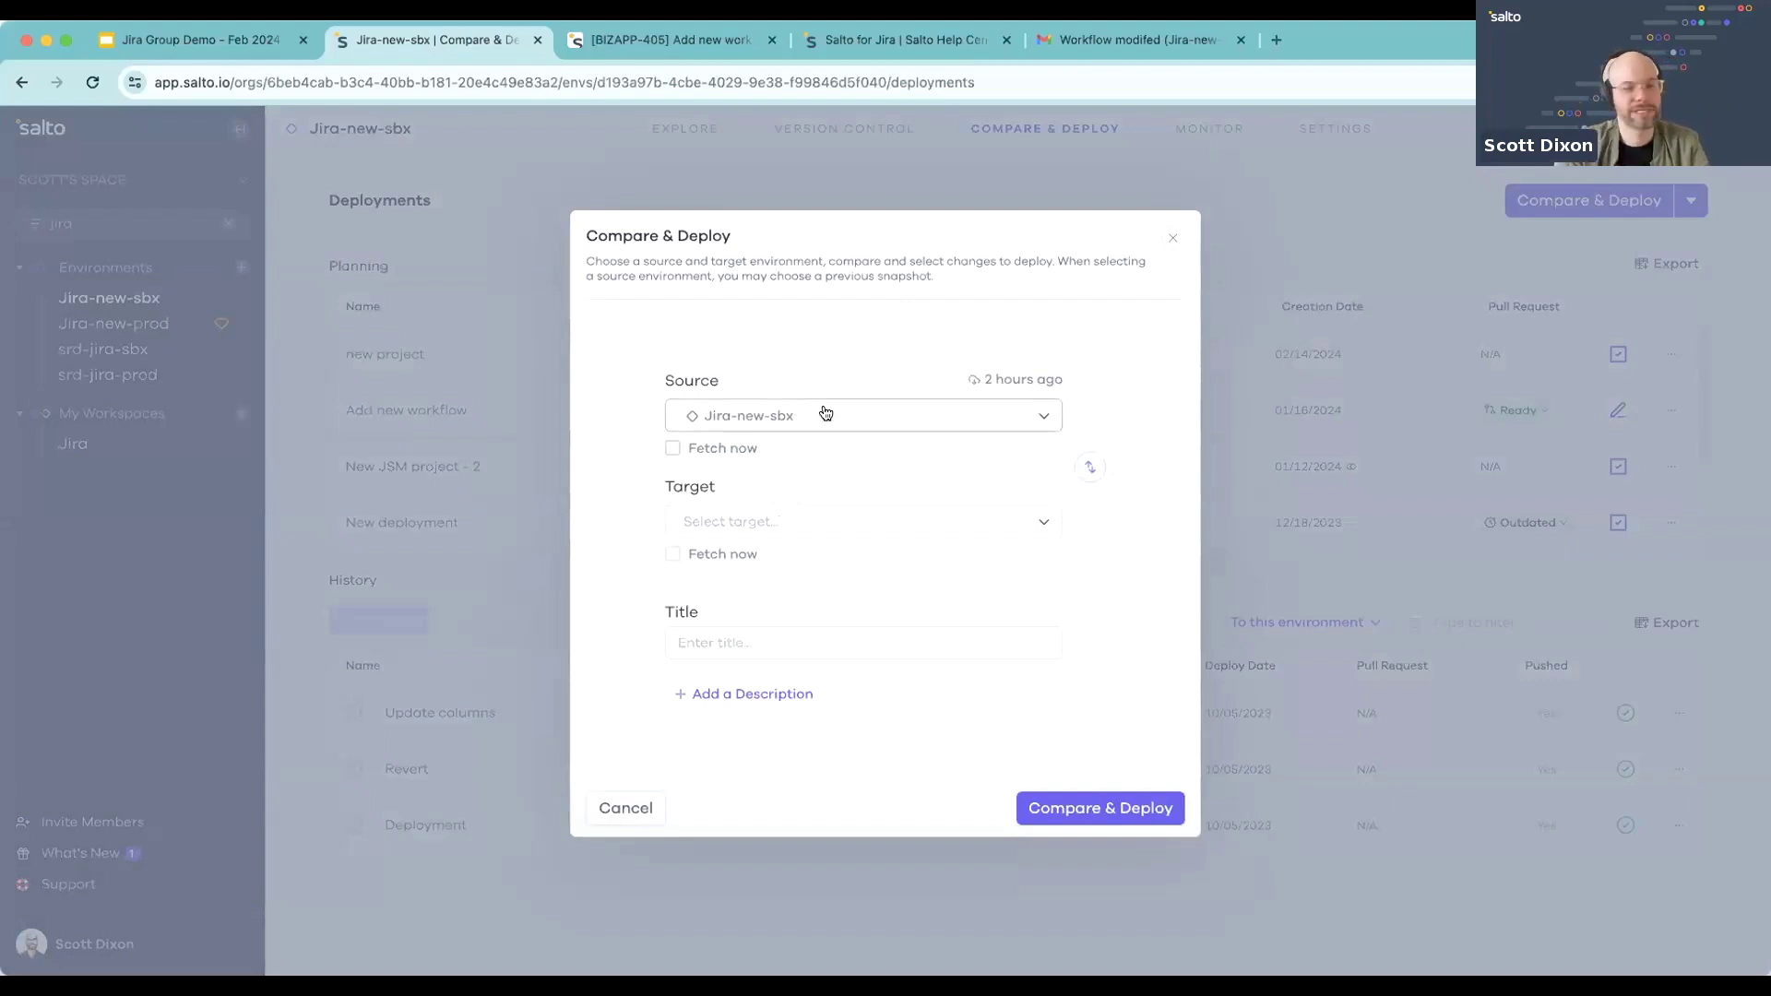
{"action": "left_click", "coordinate": [824, 523]}
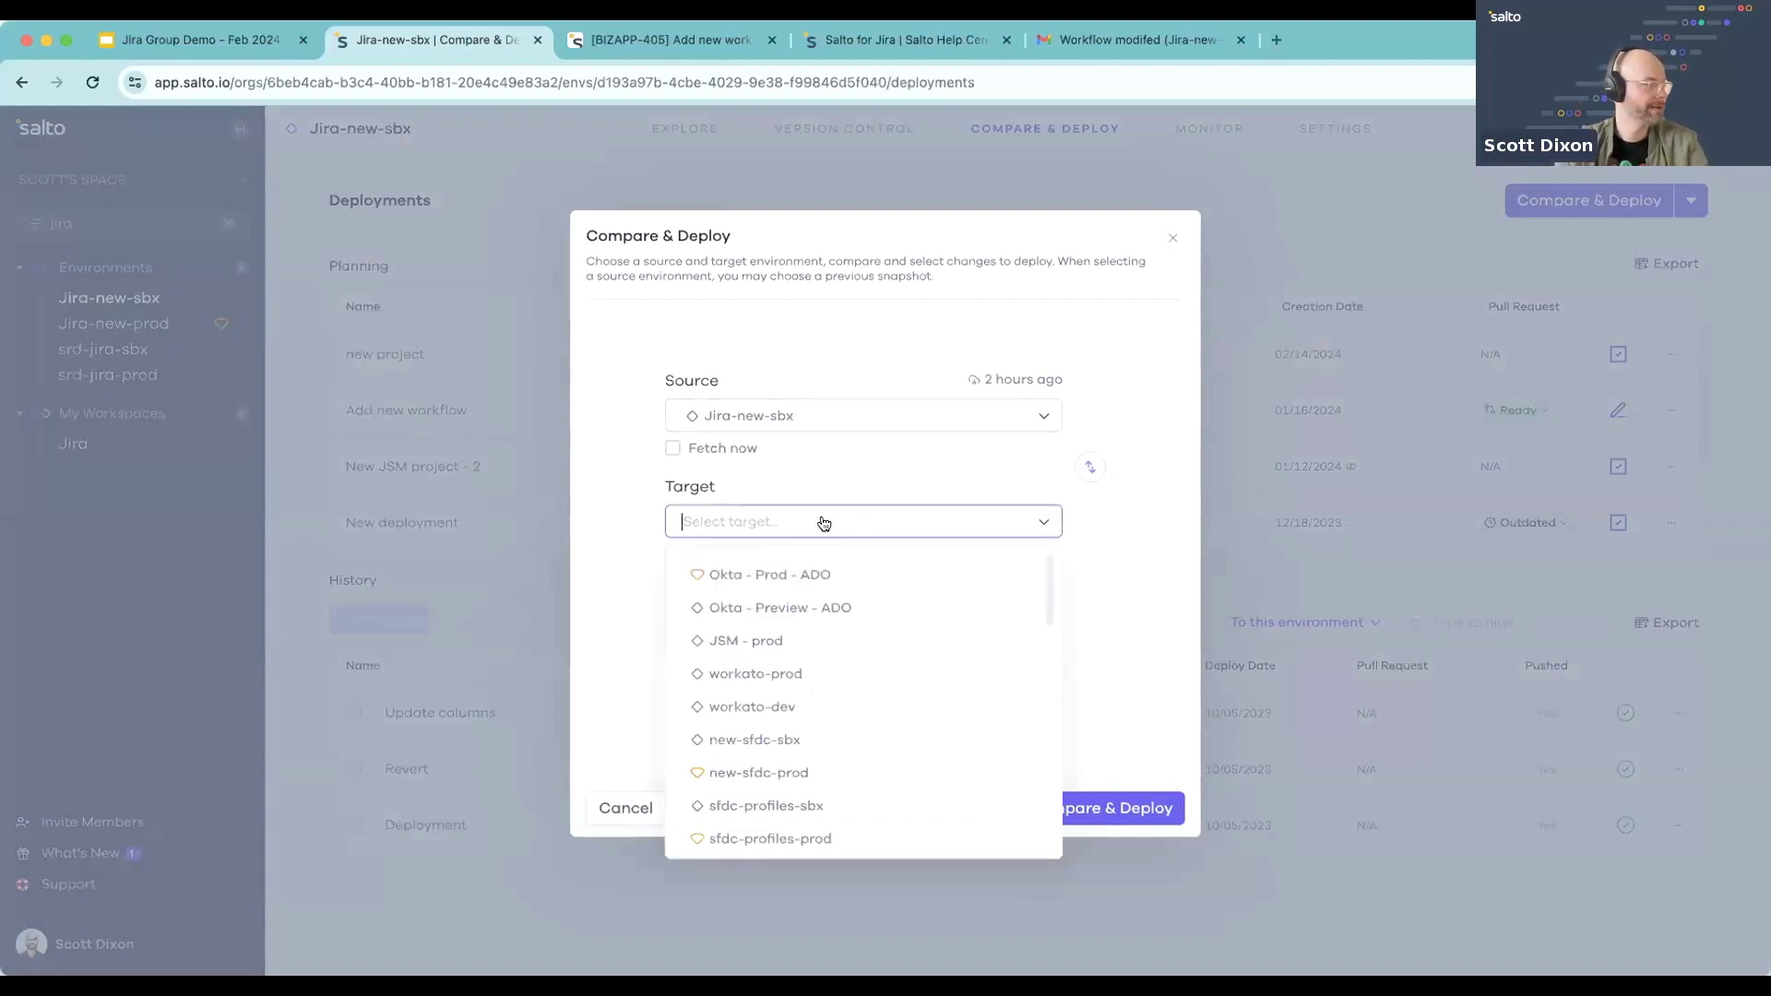
{"action": "type", "text": "jira new"}
{"action": "key", "text": "BackSpace"}
{"action": "key", "text": "BackSpace"}
{"action": "key", "text": "BackSpace"}
{"action": "key", "text": "BackSpace"}
{"action": "key", "text": "BackSpace"}
{"action": "key", "text": "BackSpace"}
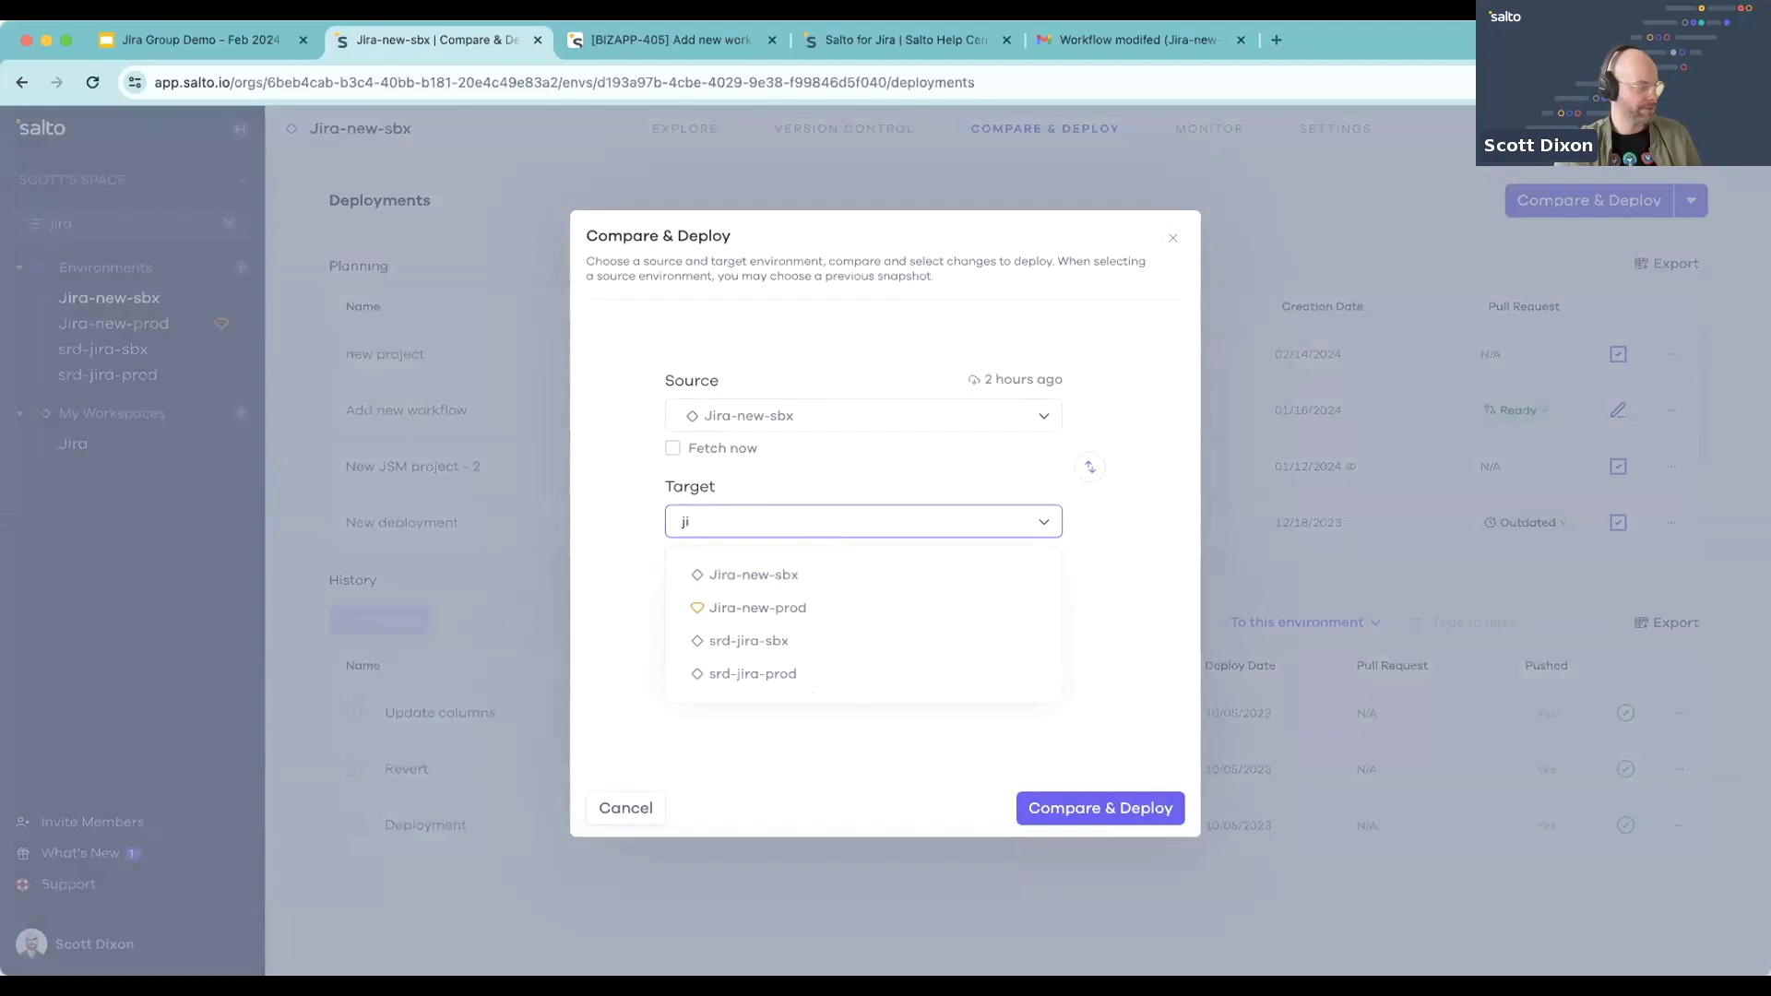
{"action": "type", "text": "ra"}
{"action": "left_click", "coordinate": [757, 608]}
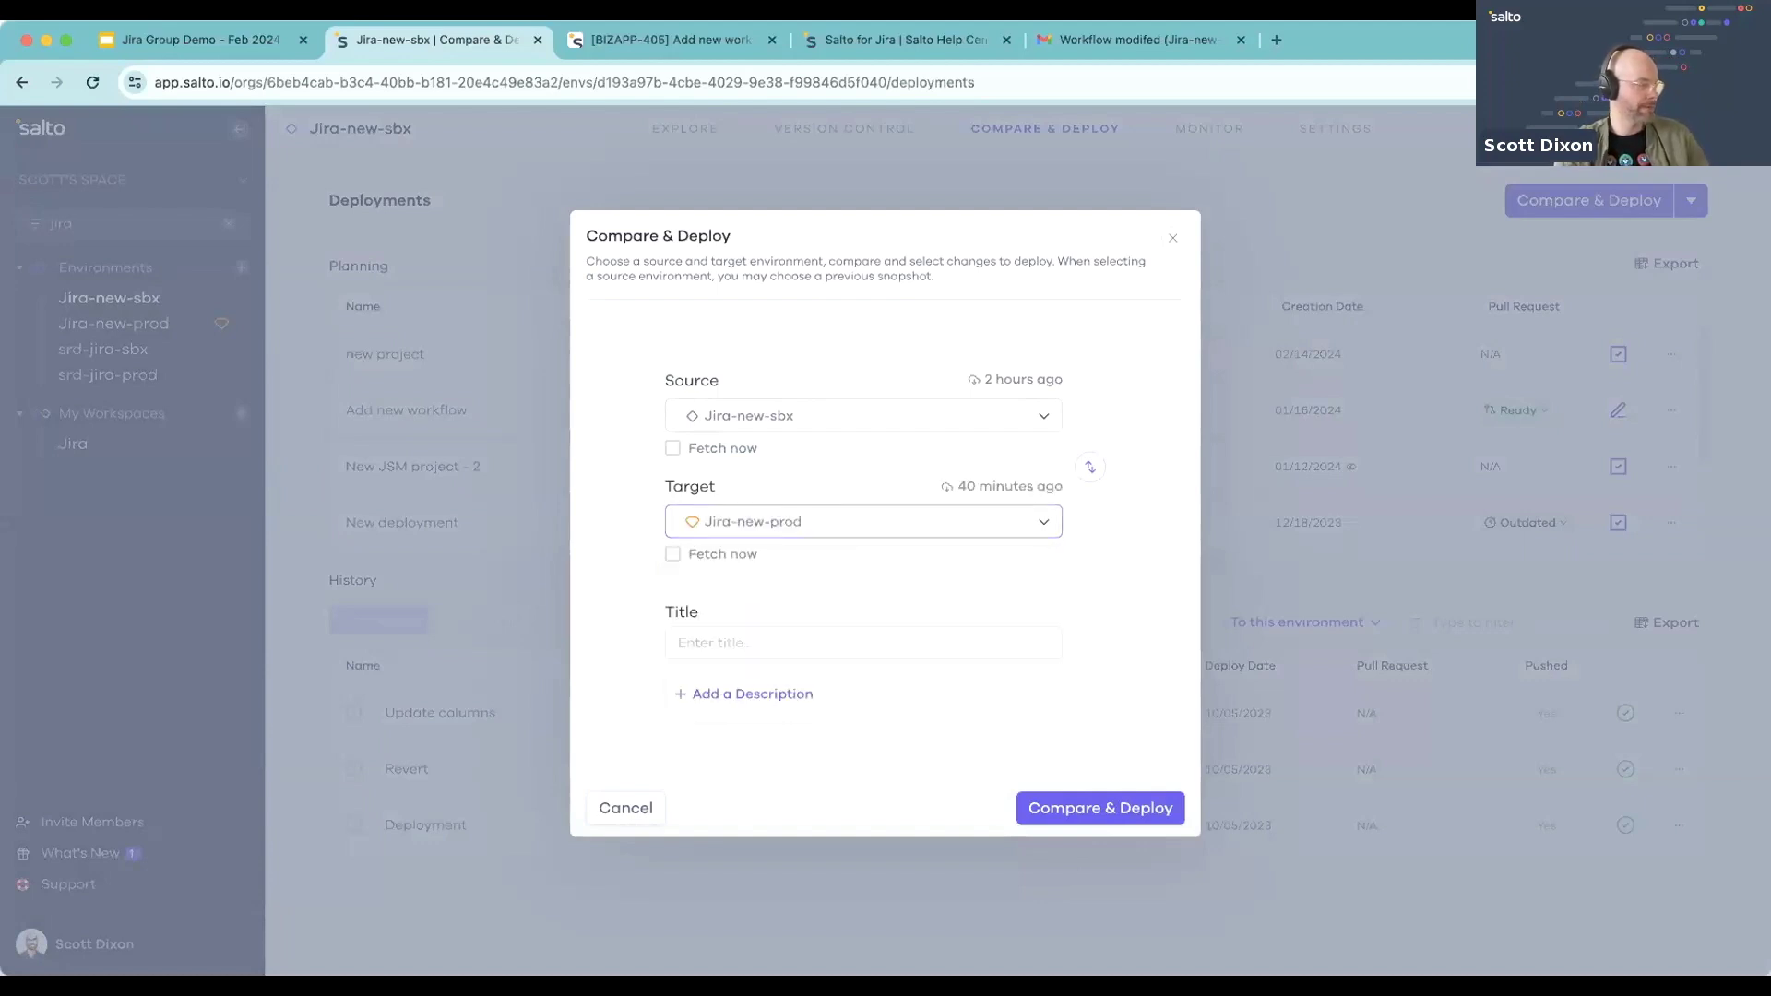
Enter '- Add new workflow' as the deployment title
{"action": "left_click", "coordinate": [745, 643]}
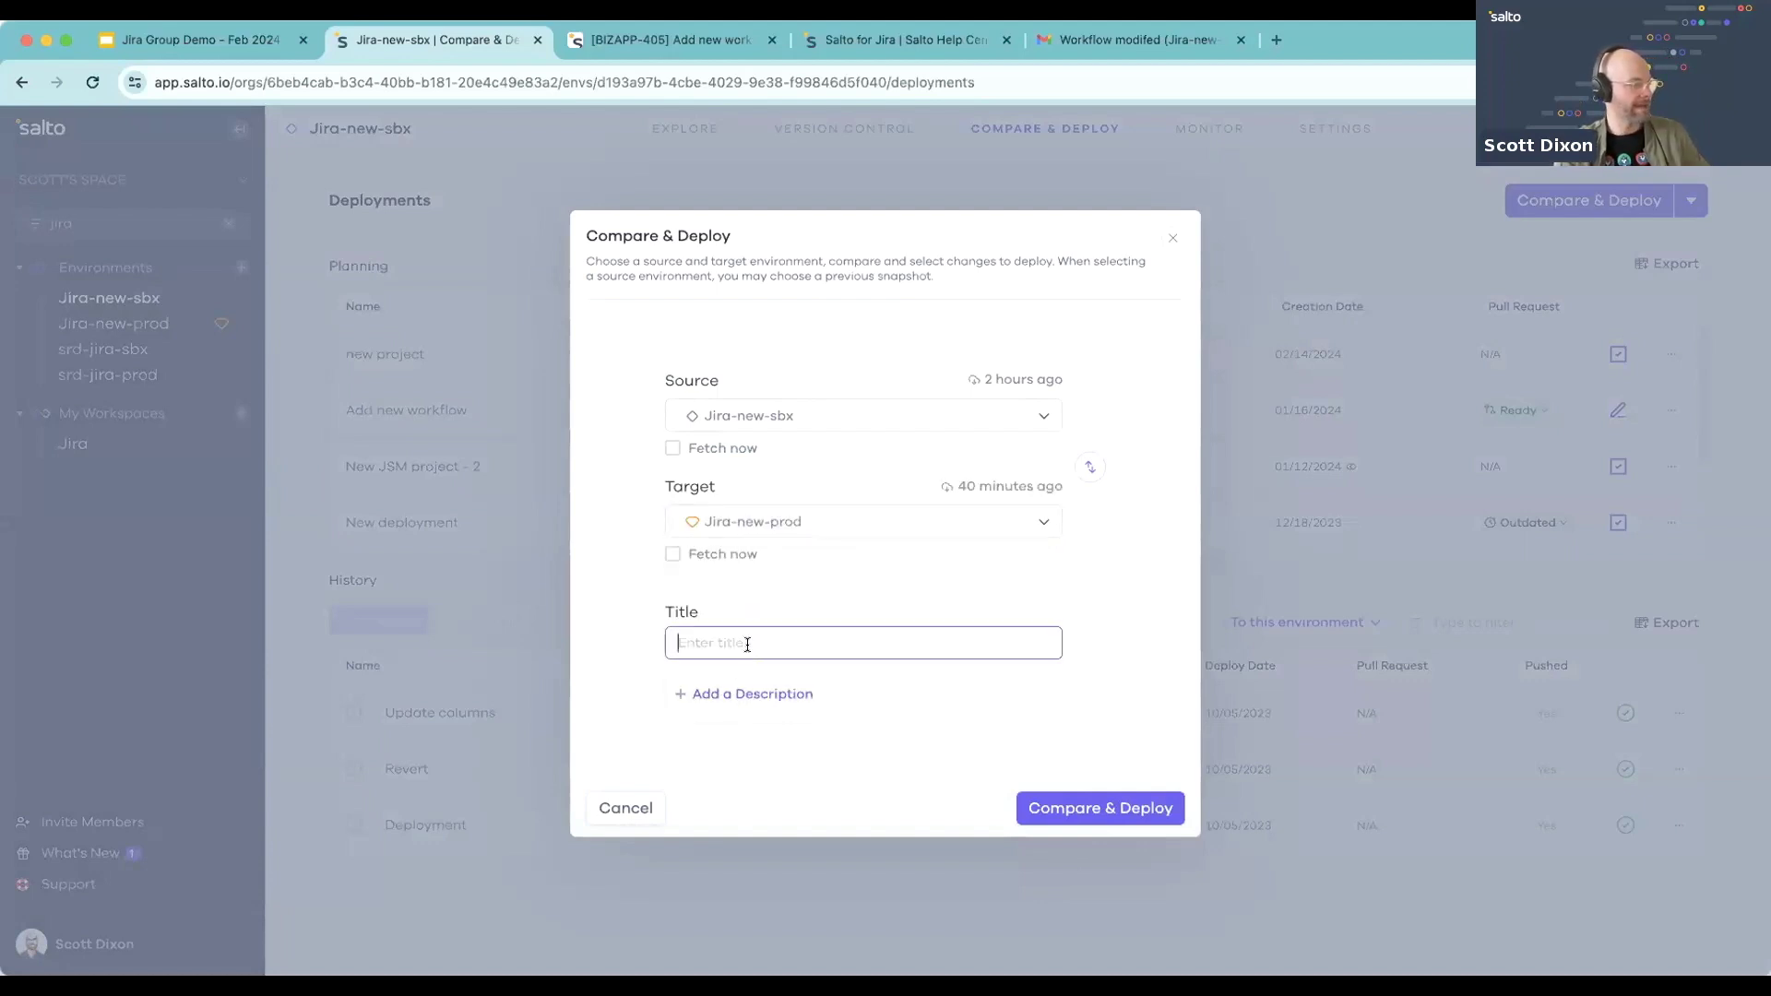
{"action": "type", "text": "Add new workflow"}
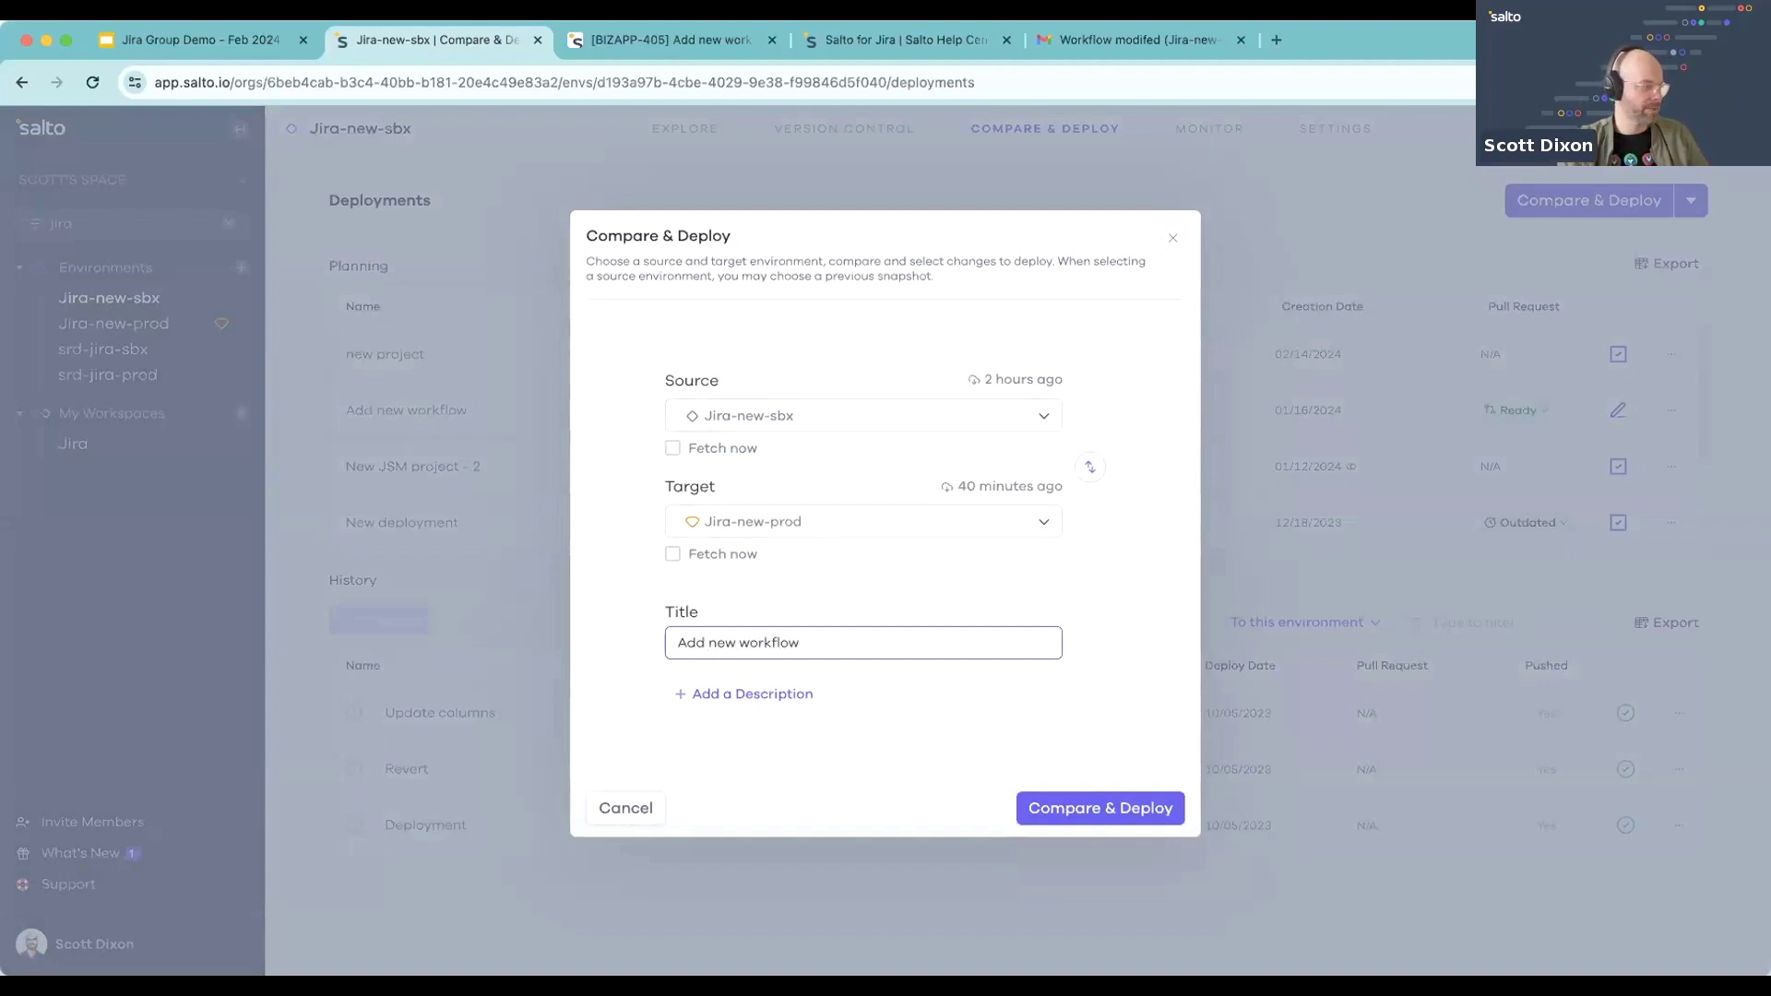
{"action": "left_click", "coordinate": [669, 640]}
{"action": "type", "text": "-"}
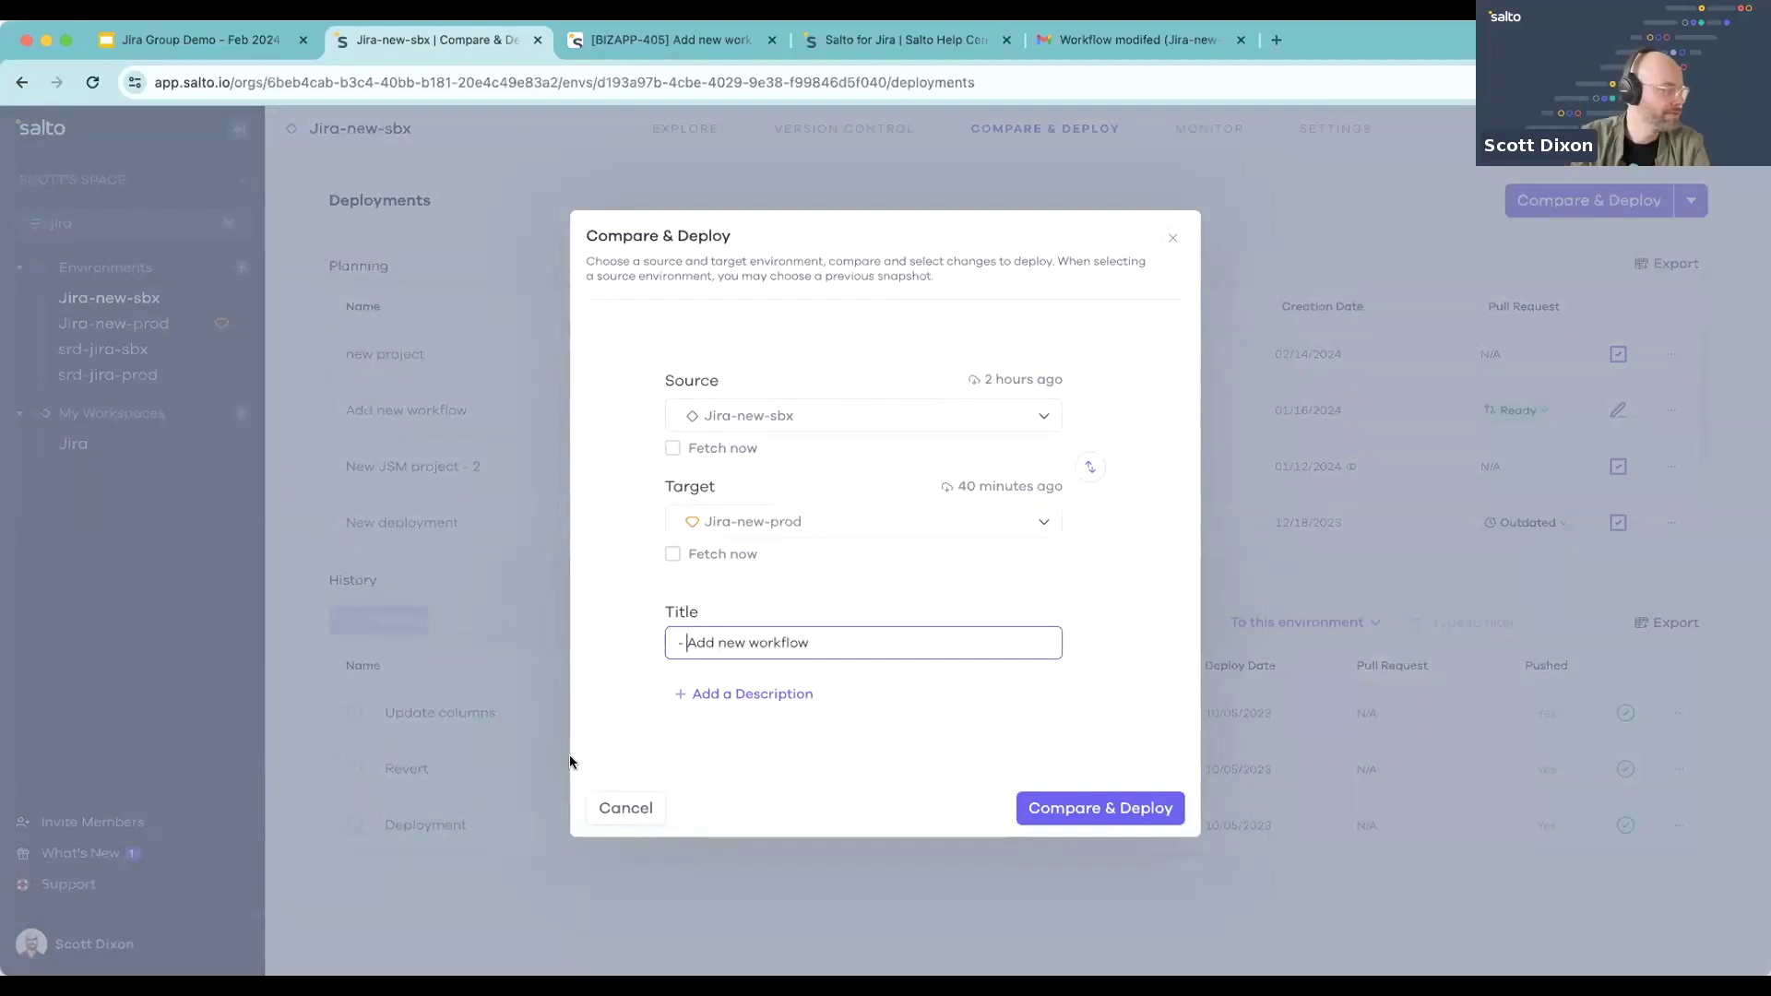
{"action": "key", "text": "BackSpace"}
{"action": "key", "text": "BackSpace"}
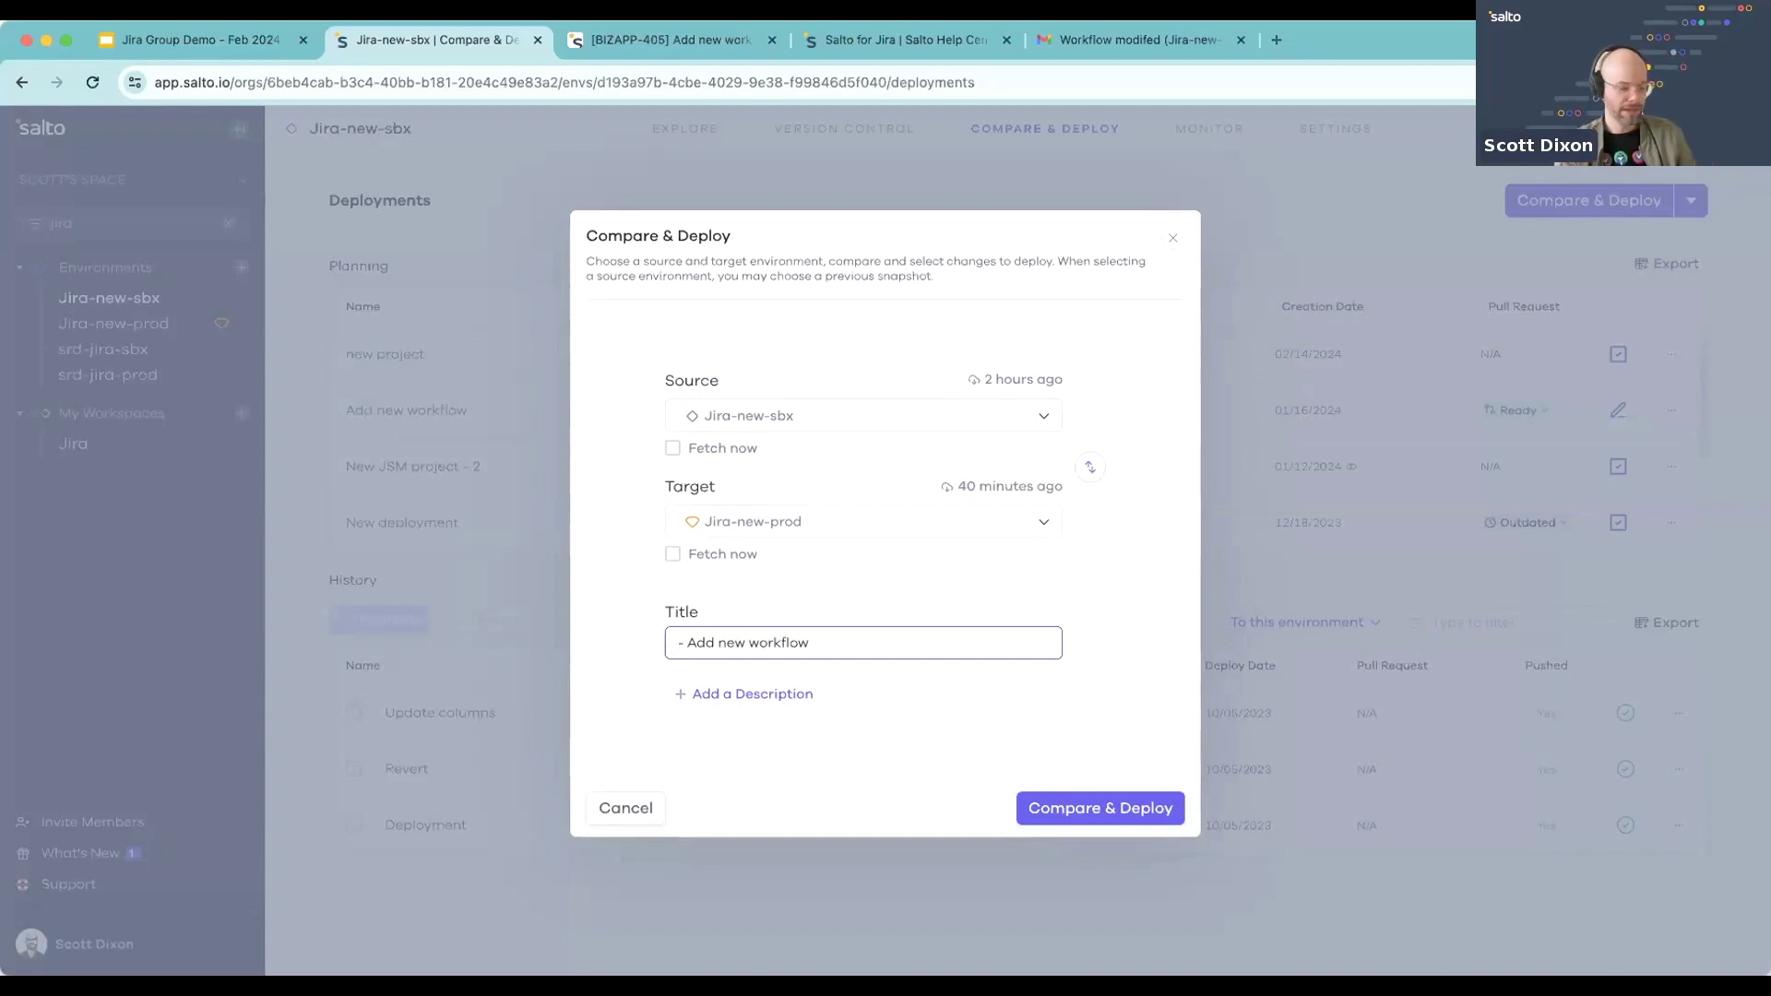
{"action": "type", "text": "-"}
{"action": "left_click", "coordinate": [613, 40]}
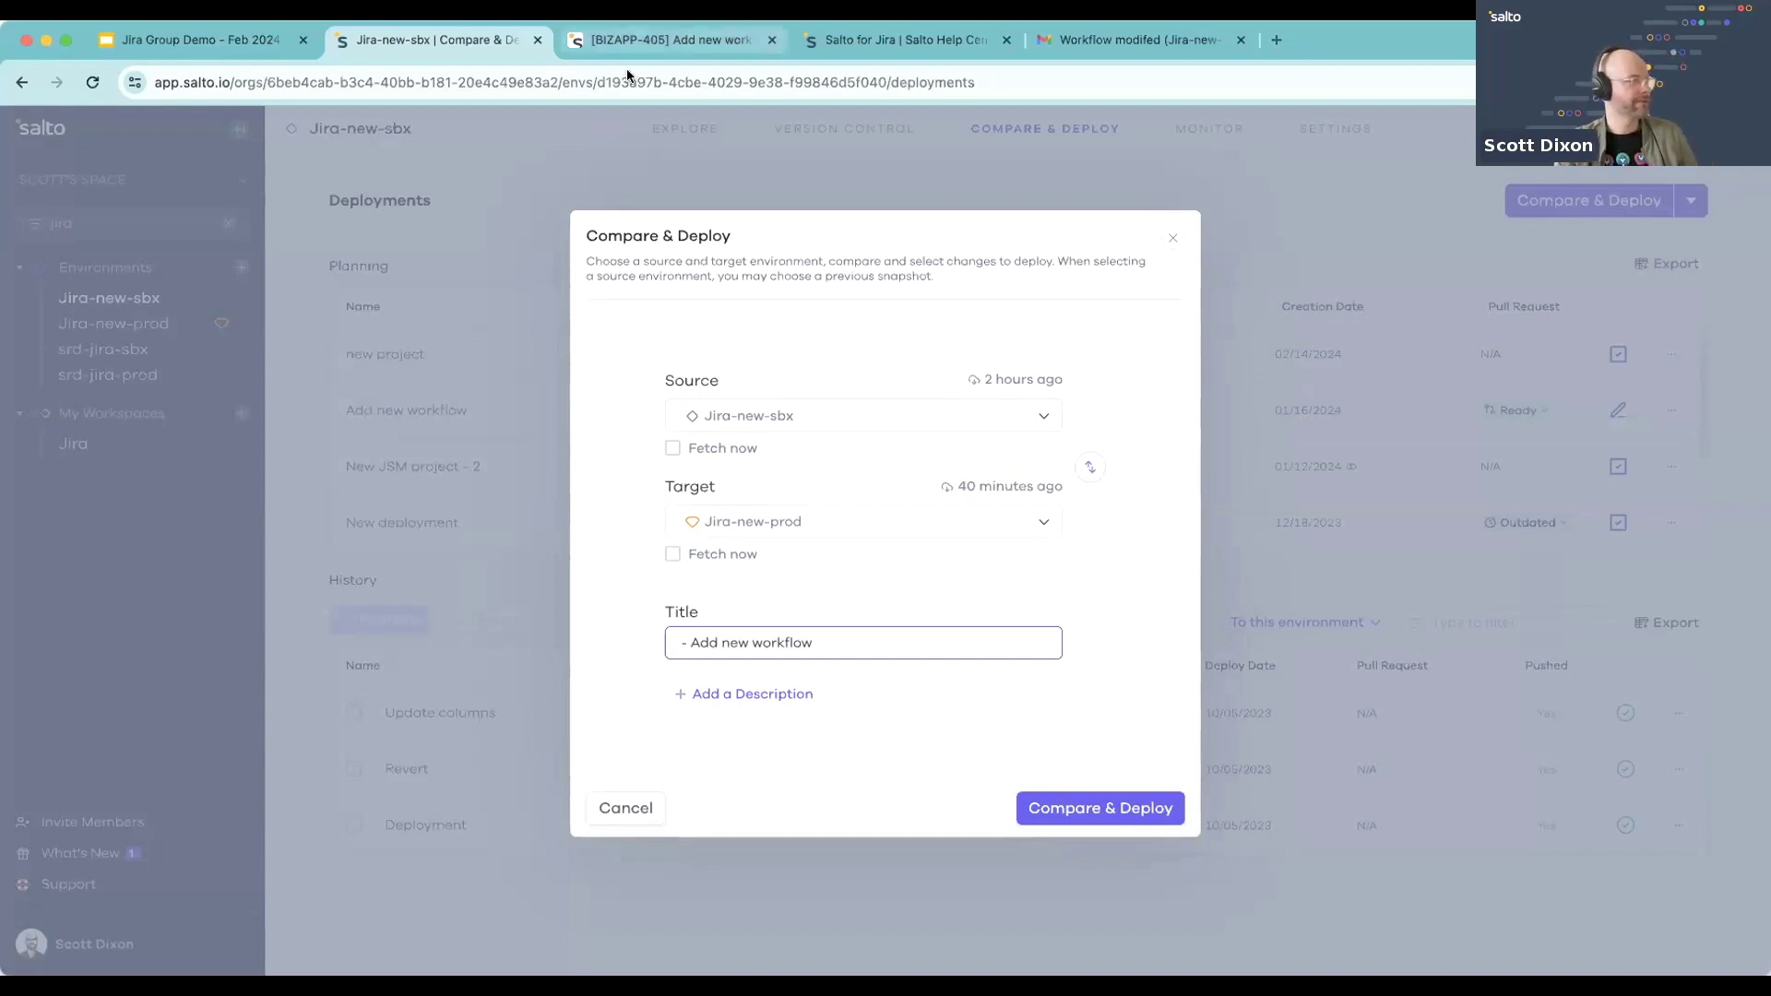
Select the issue key BIZAPP-405 at the end of the Jira issue's web address
{"action": "left_click", "coordinate": [613, 74]}
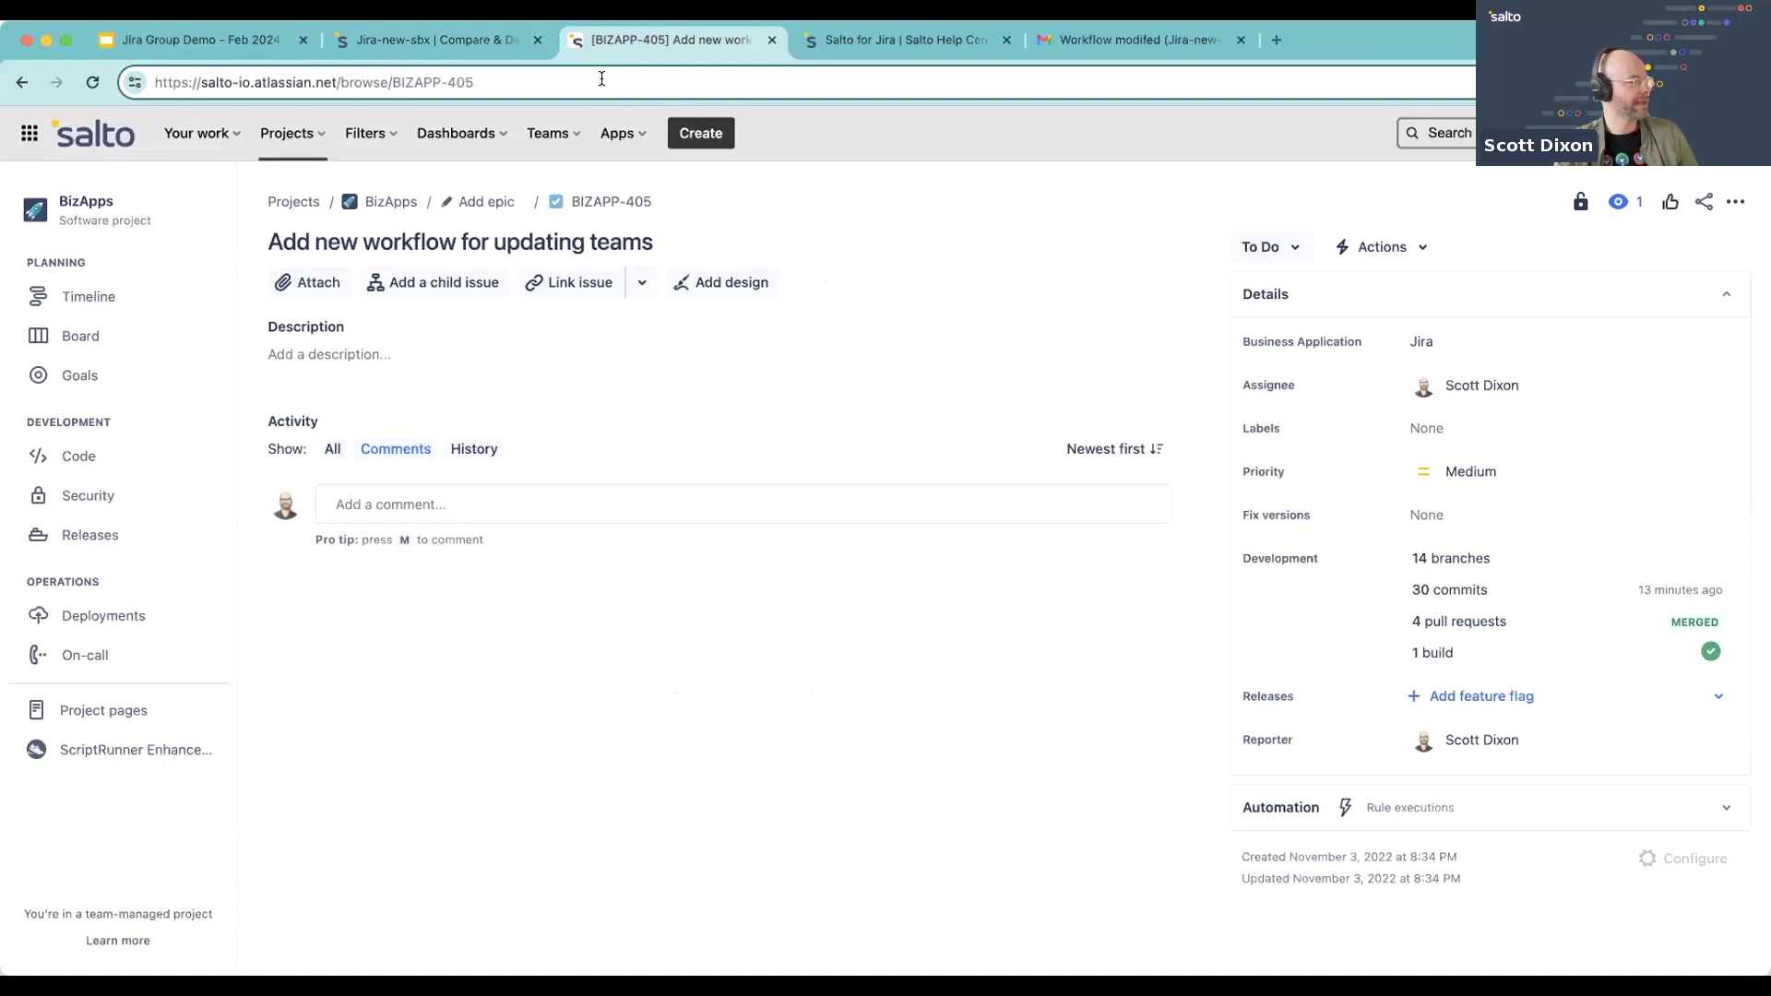
{"action": "left_click_drag", "start_coordinate": [599, 80], "coordinate": [387, 80]}
{"action": "key", "text": "super+c"}
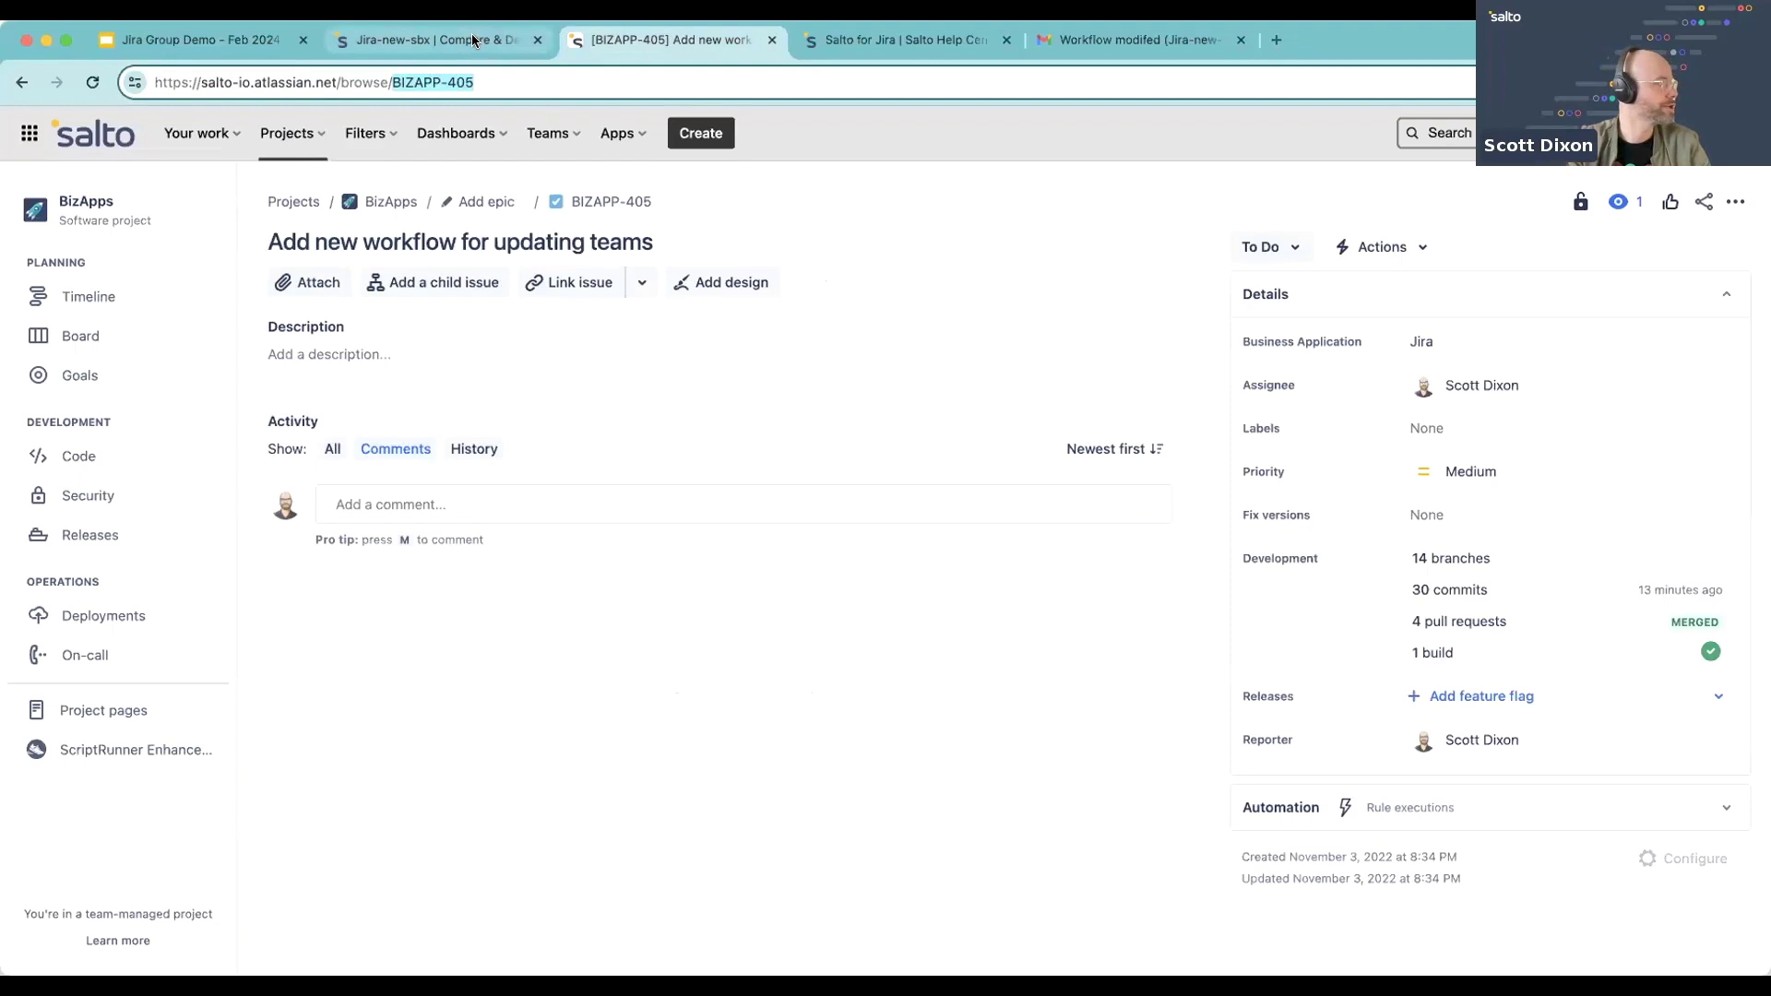
Prefix the Salto title with BIZAPP-405 and run the comparison, listing 616 changes
{"action": "left_click", "coordinate": [433, 40]}
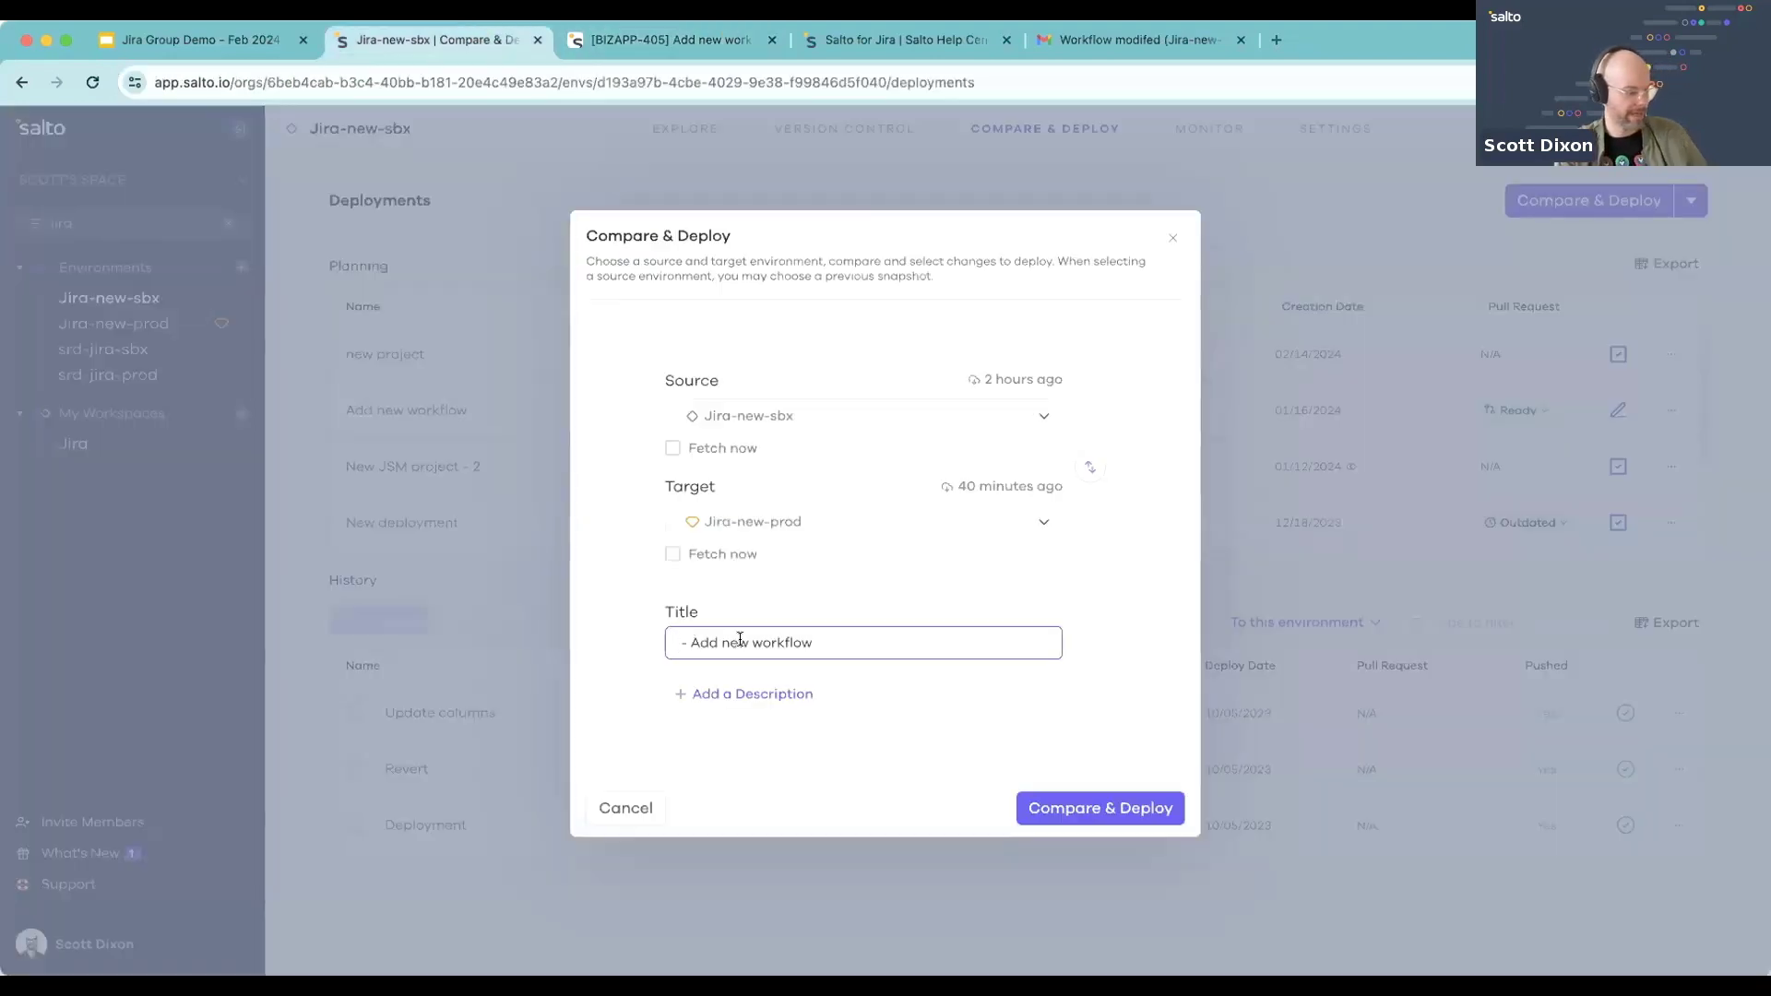
{"action": "key", "text": "super+v"}
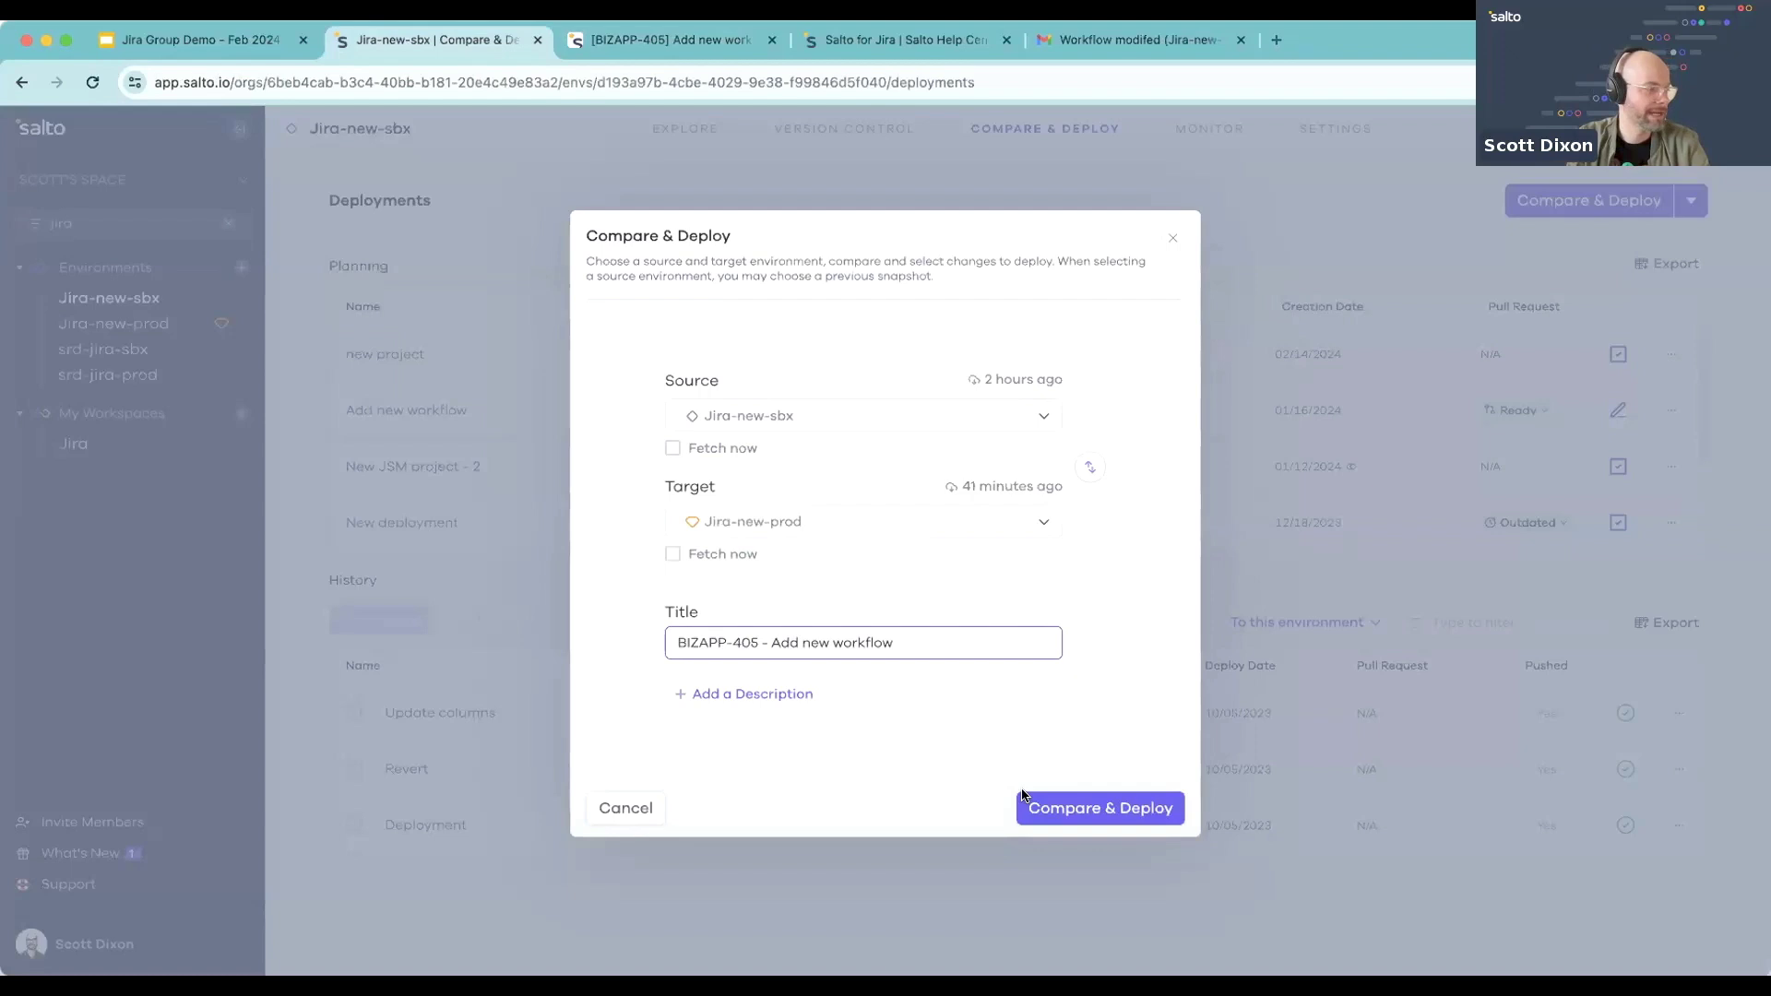
{"action": "left_click", "coordinate": [1073, 811]}
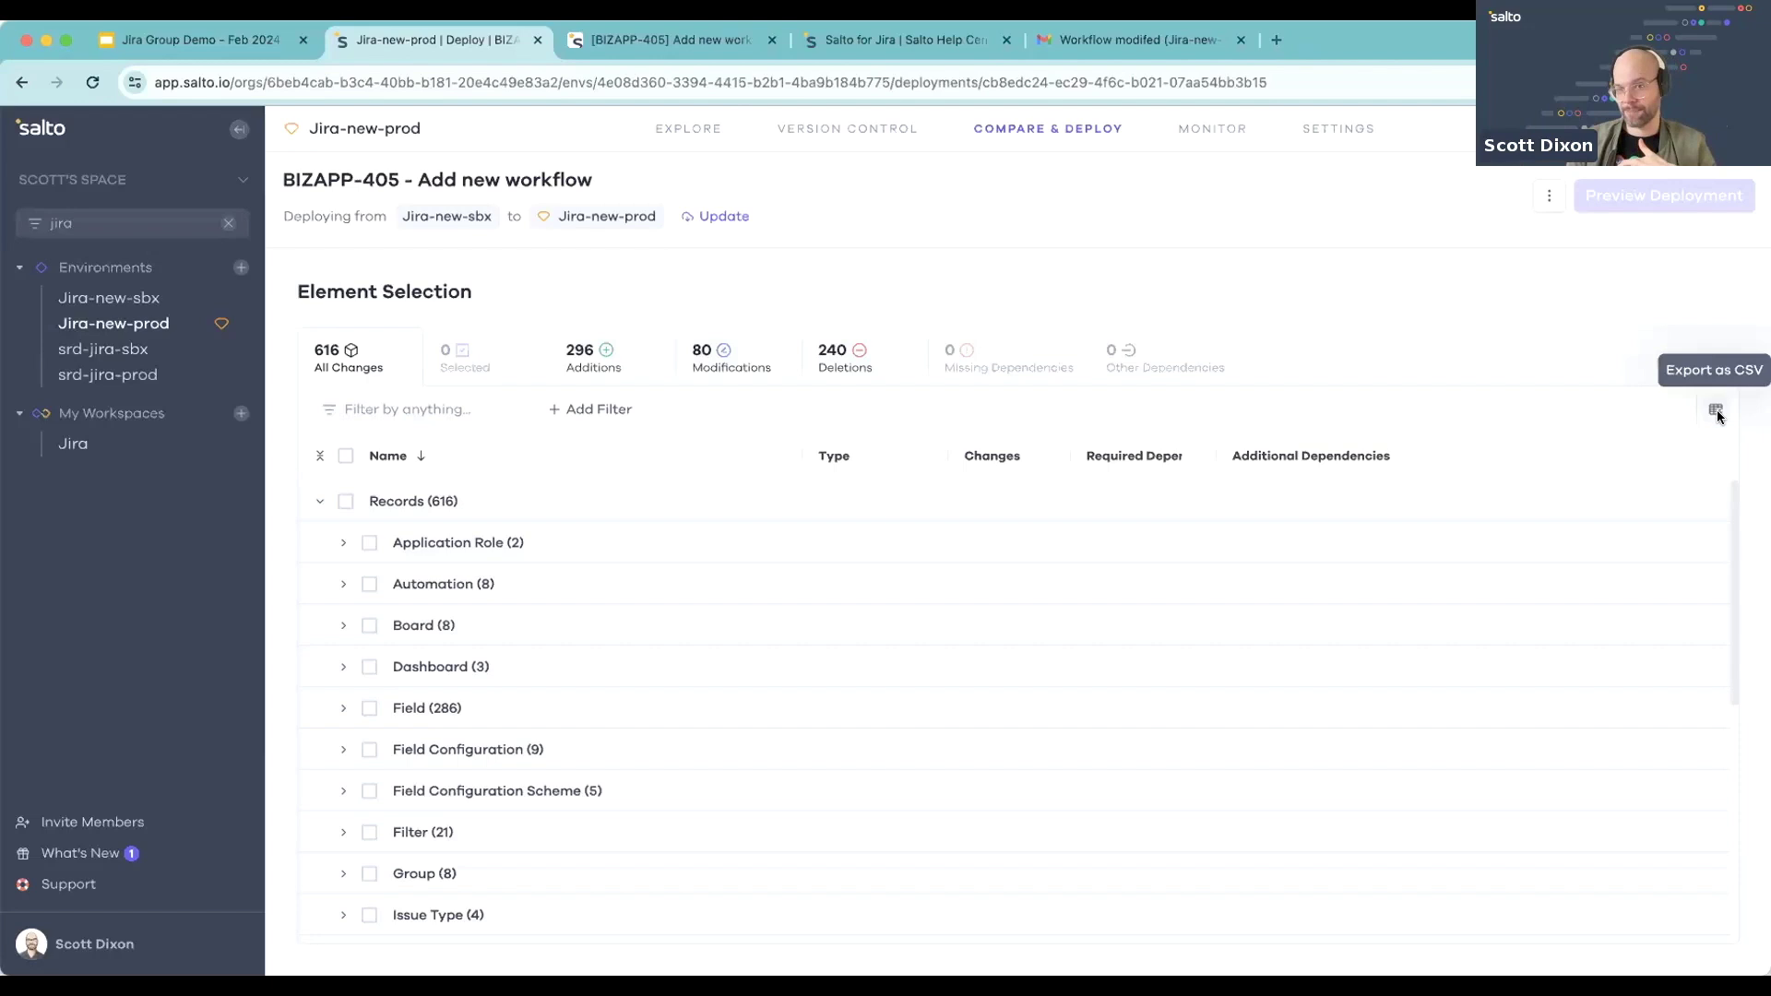
Show only the 296 additions in the Element Selection list
{"action": "left_click", "coordinate": [595, 362]}
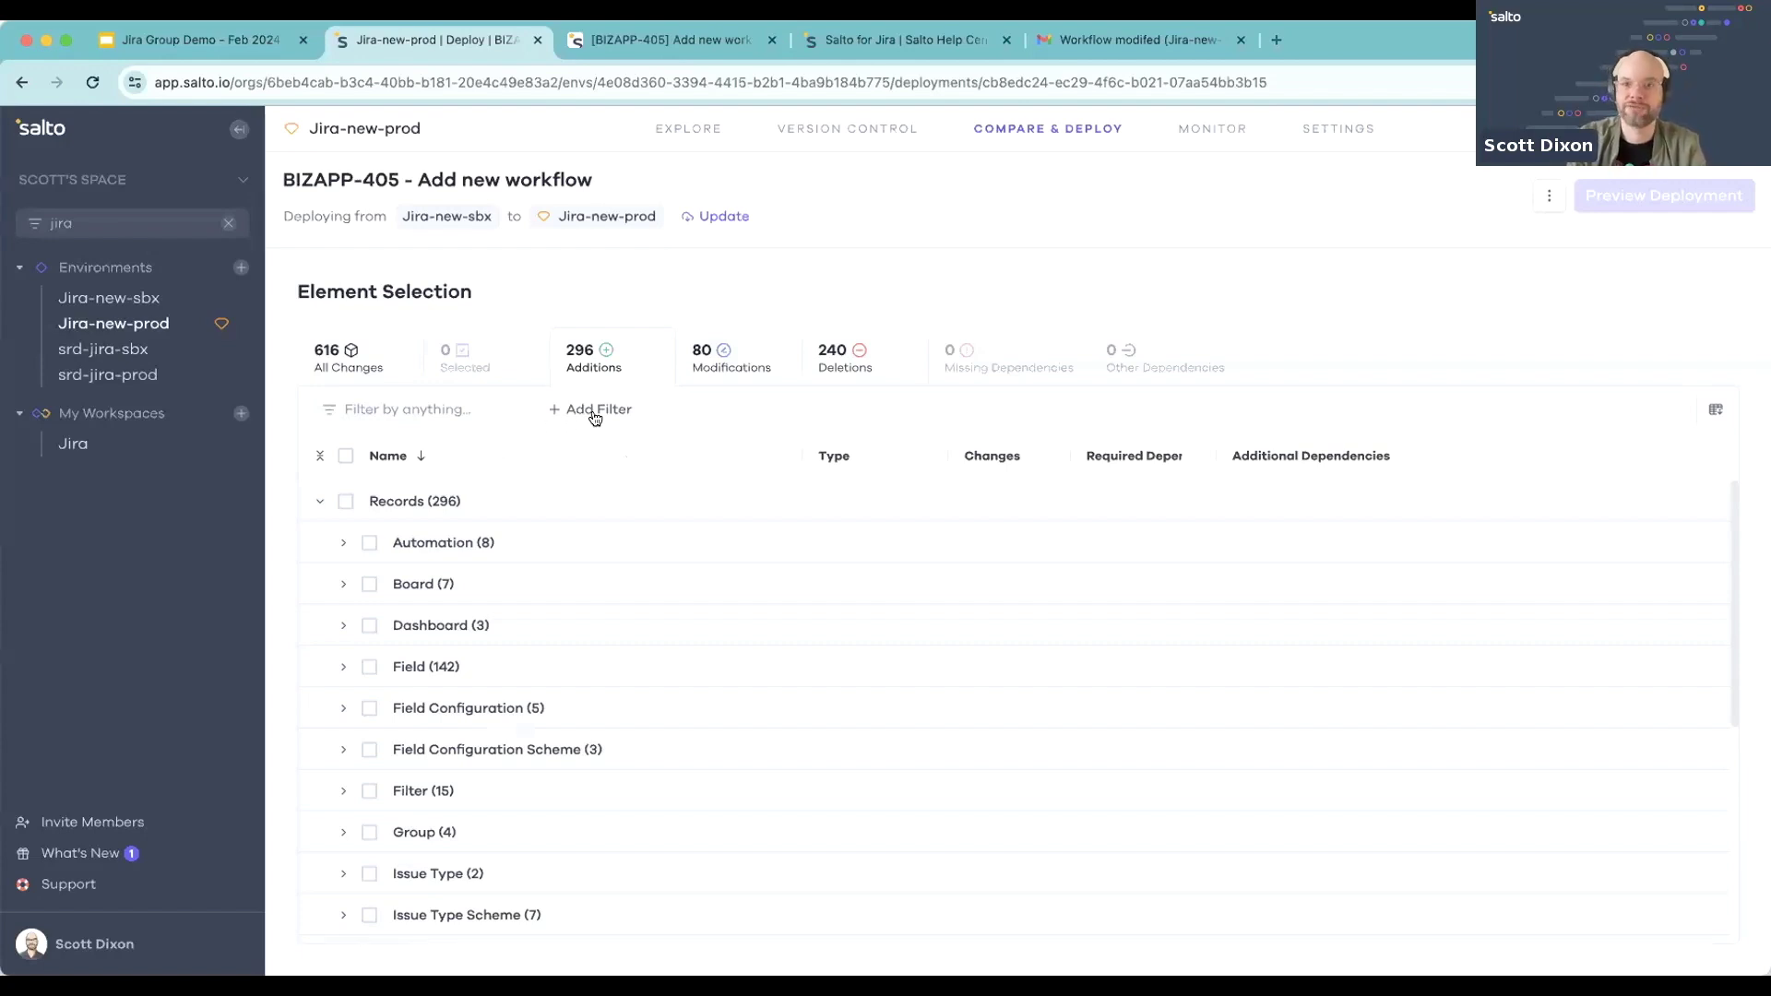
Filter additions by 'update' and include the Update team (SRD) workflow
{"action": "left_click", "coordinate": [453, 409]}
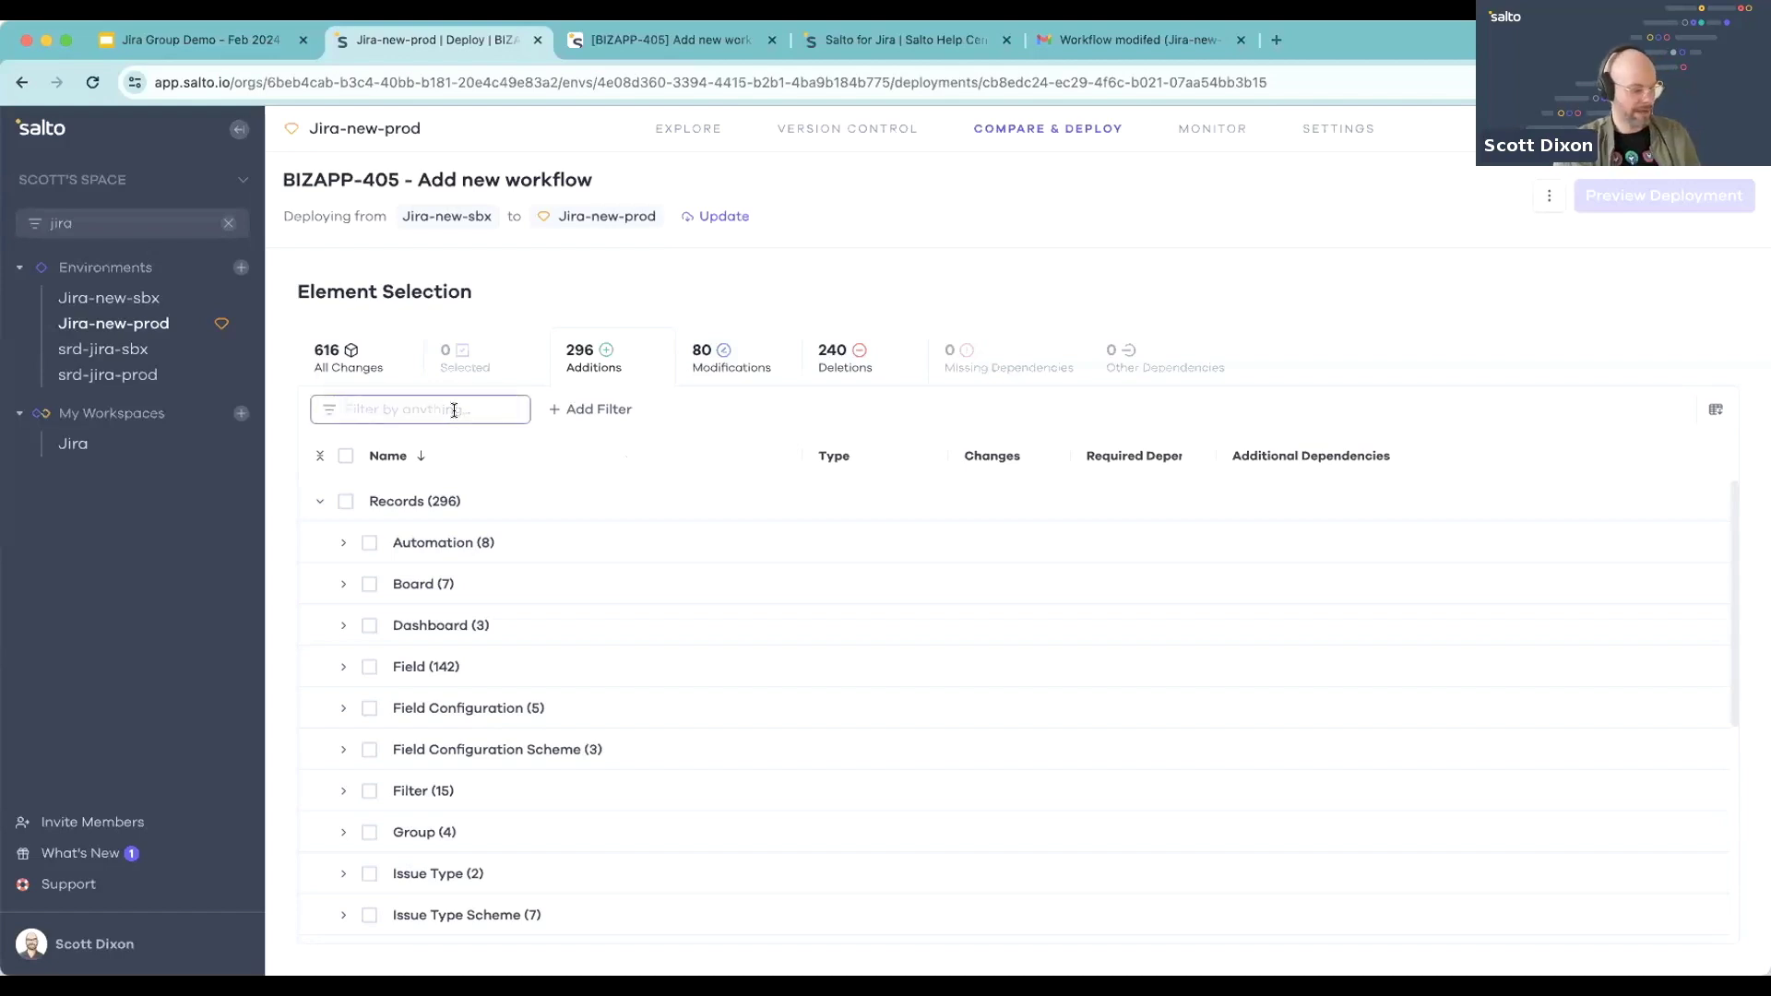
{"action": "type", "text": "update"}
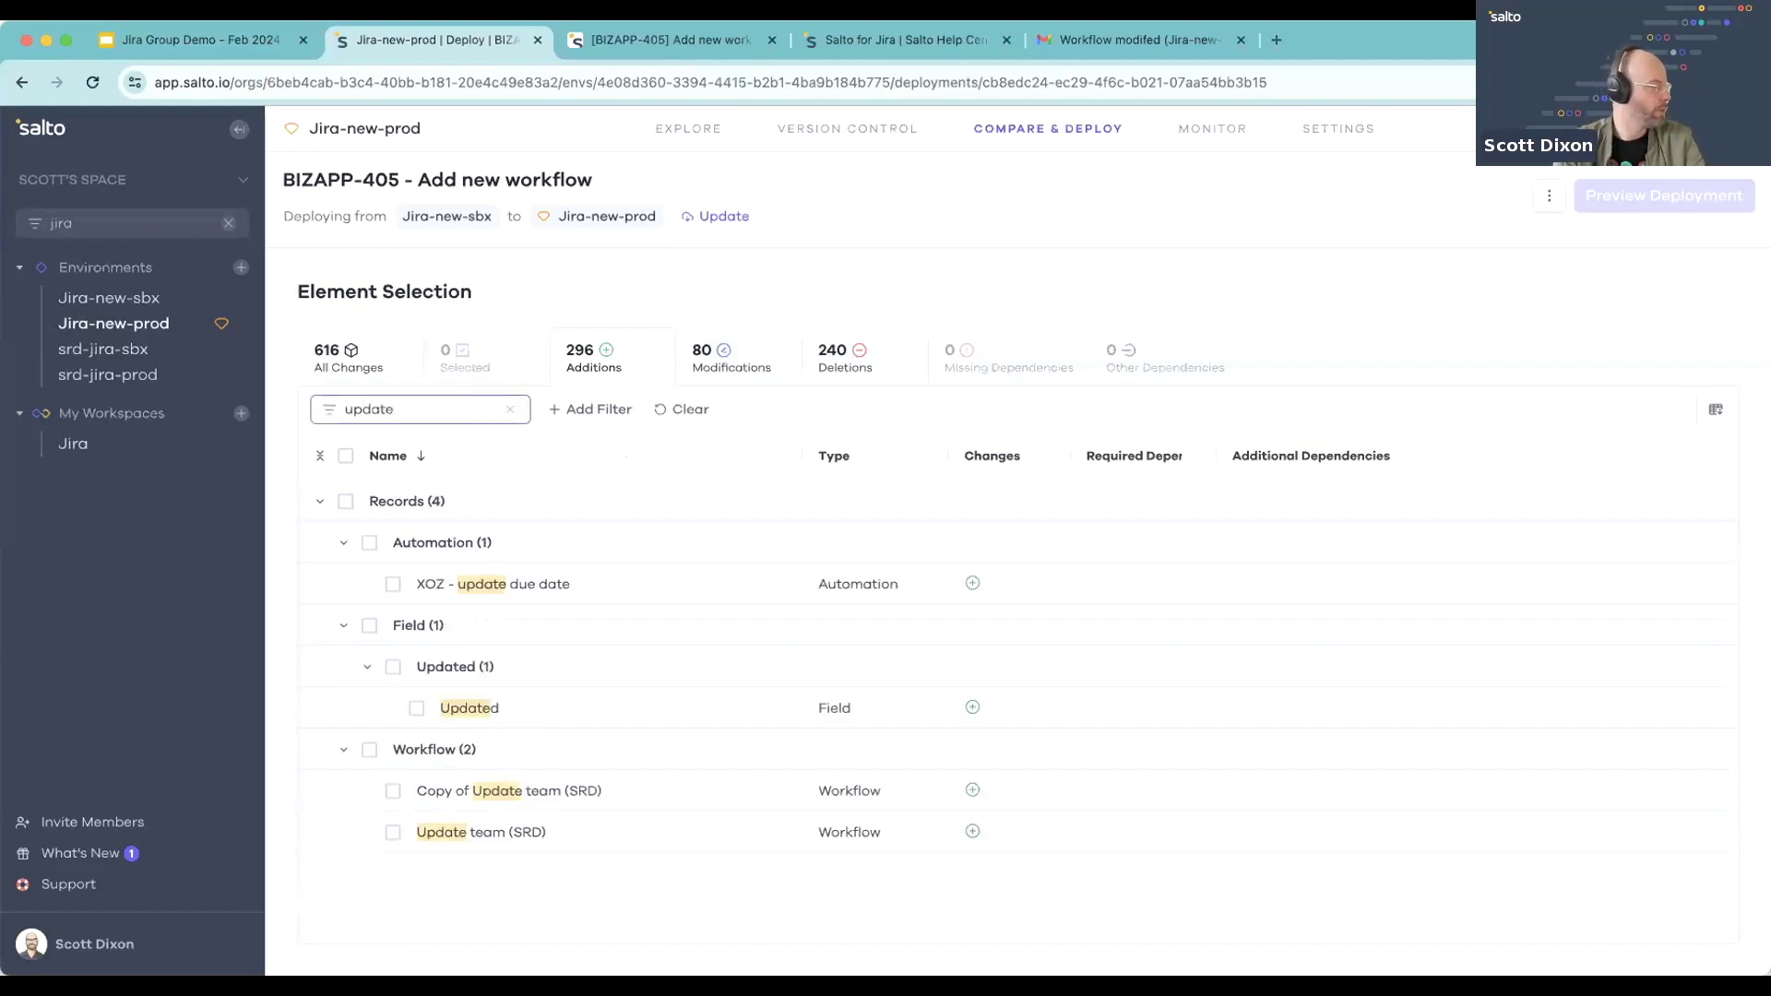
{"action": "left_click", "coordinate": [532, 841]}
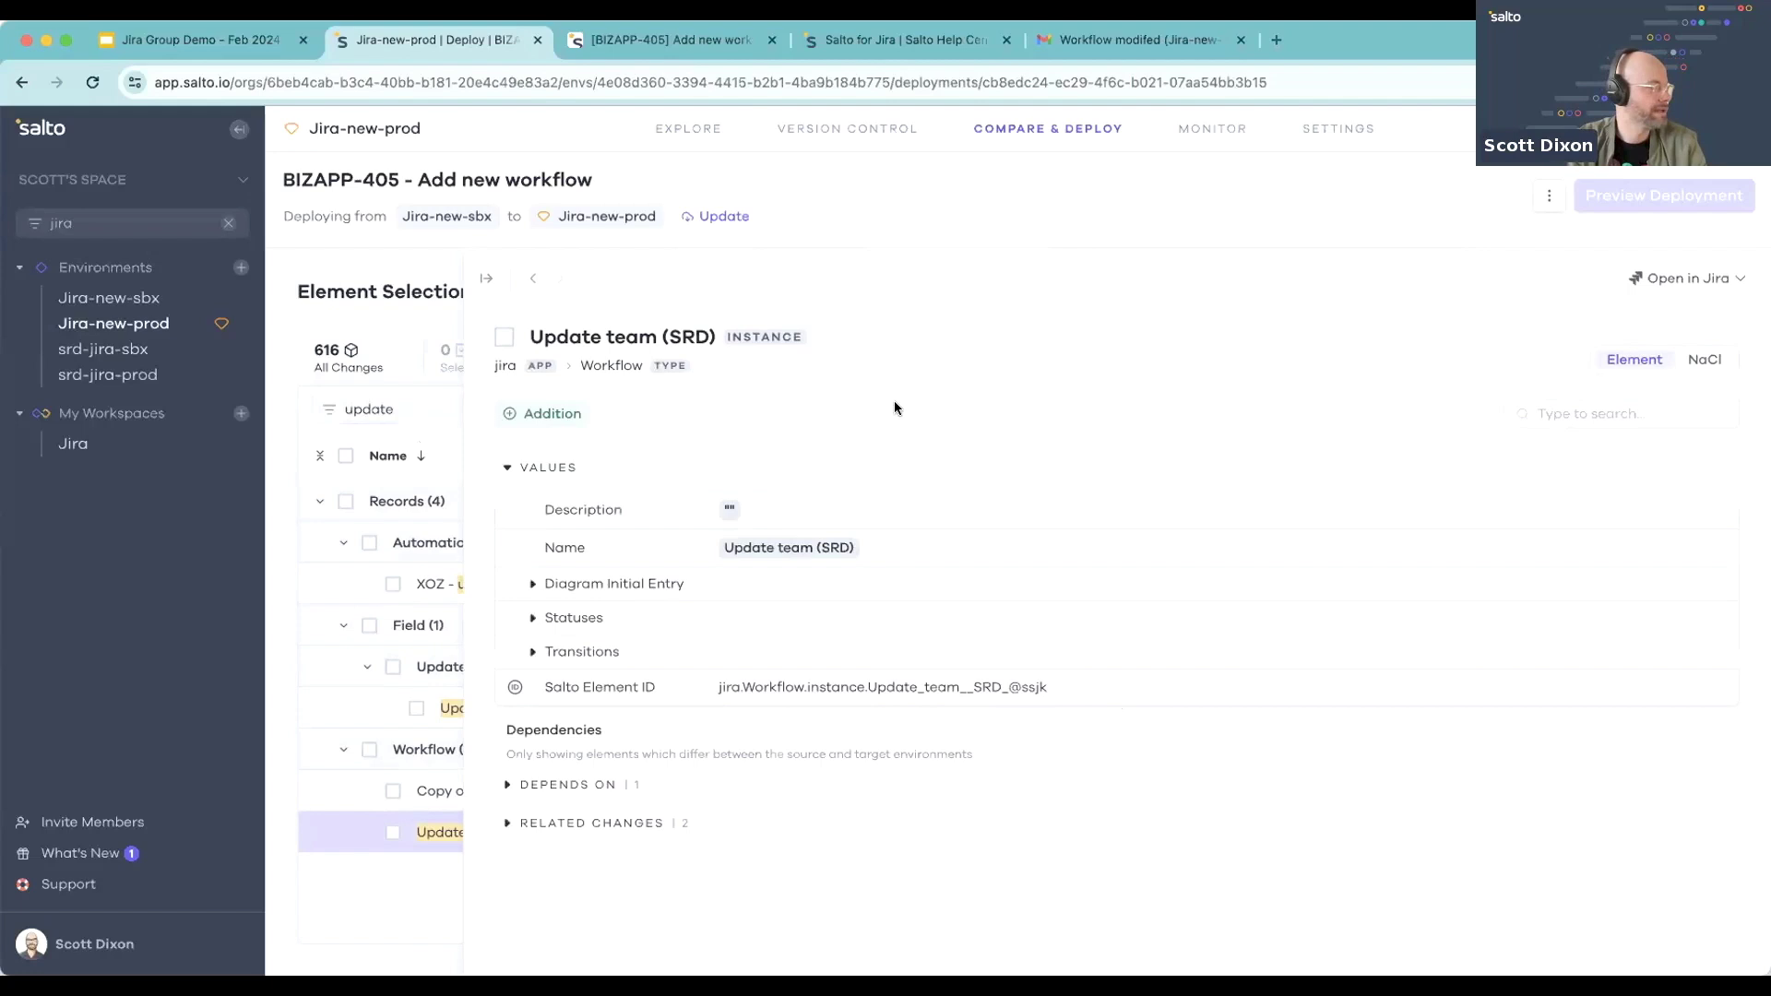
{"action": "left_click", "coordinate": [503, 335]}
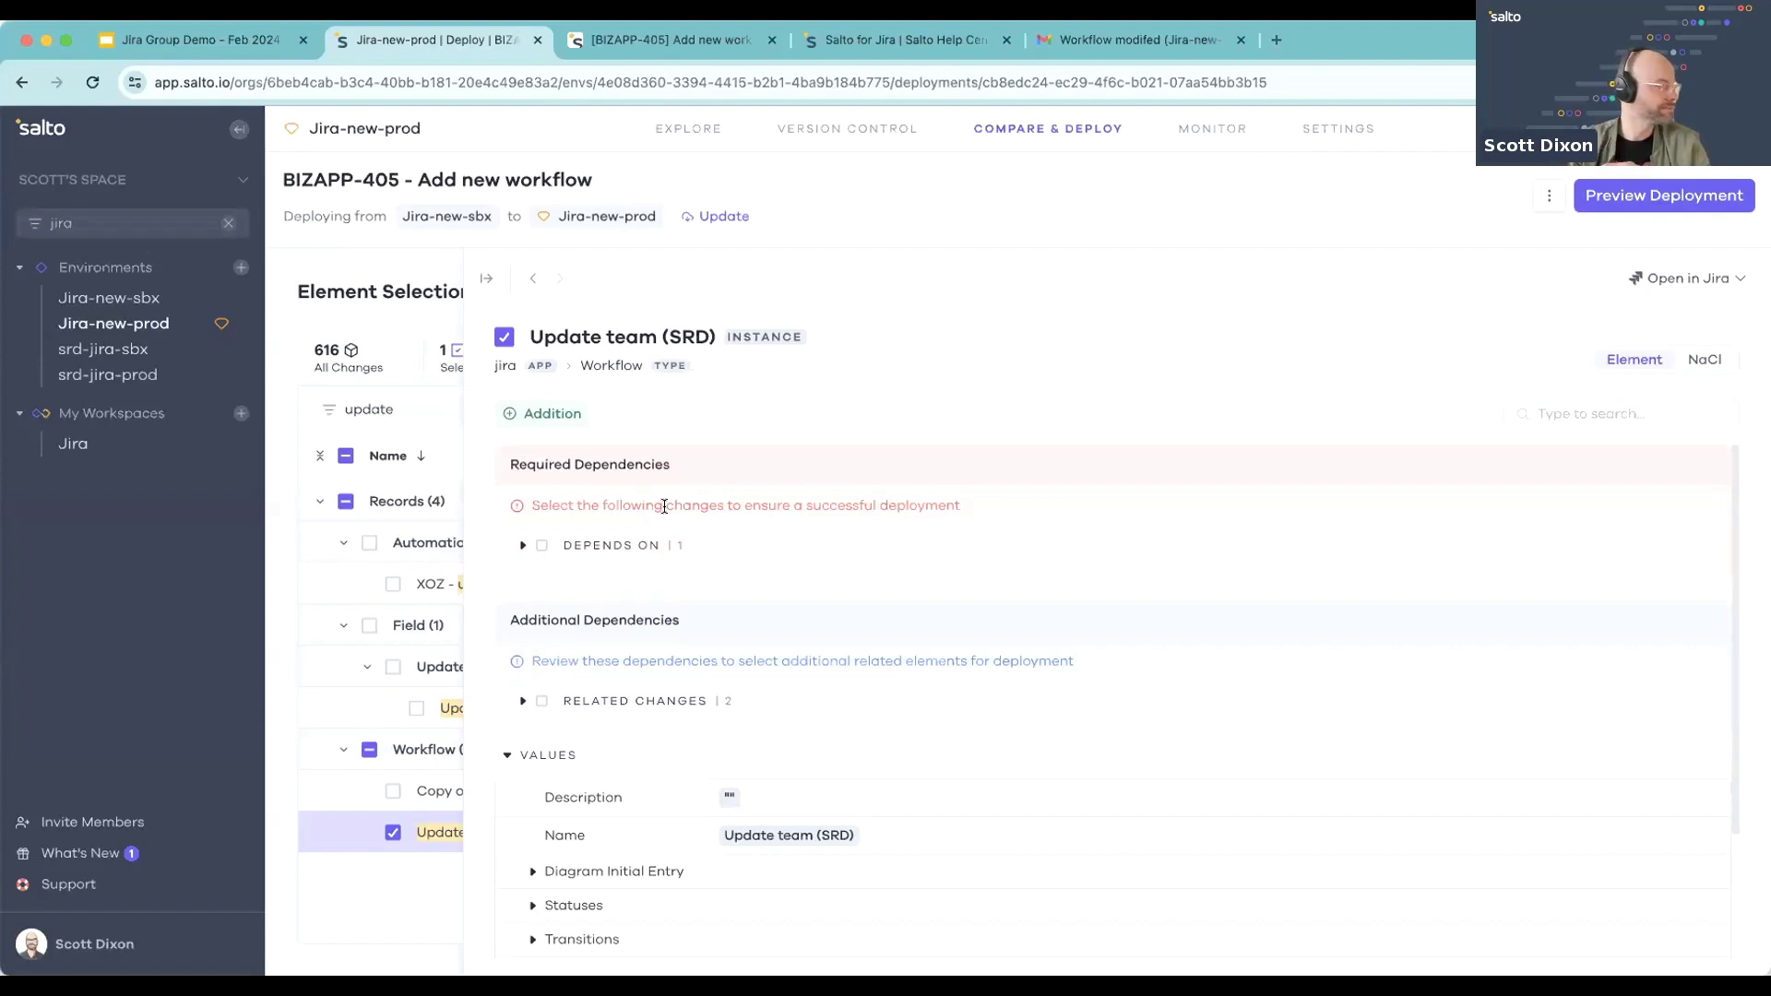
Expand the workflow's Depends On list down to the on hold (srd) status
{"action": "left_click", "coordinate": [658, 543]}
{"action": "left_click", "coordinate": [628, 575]}
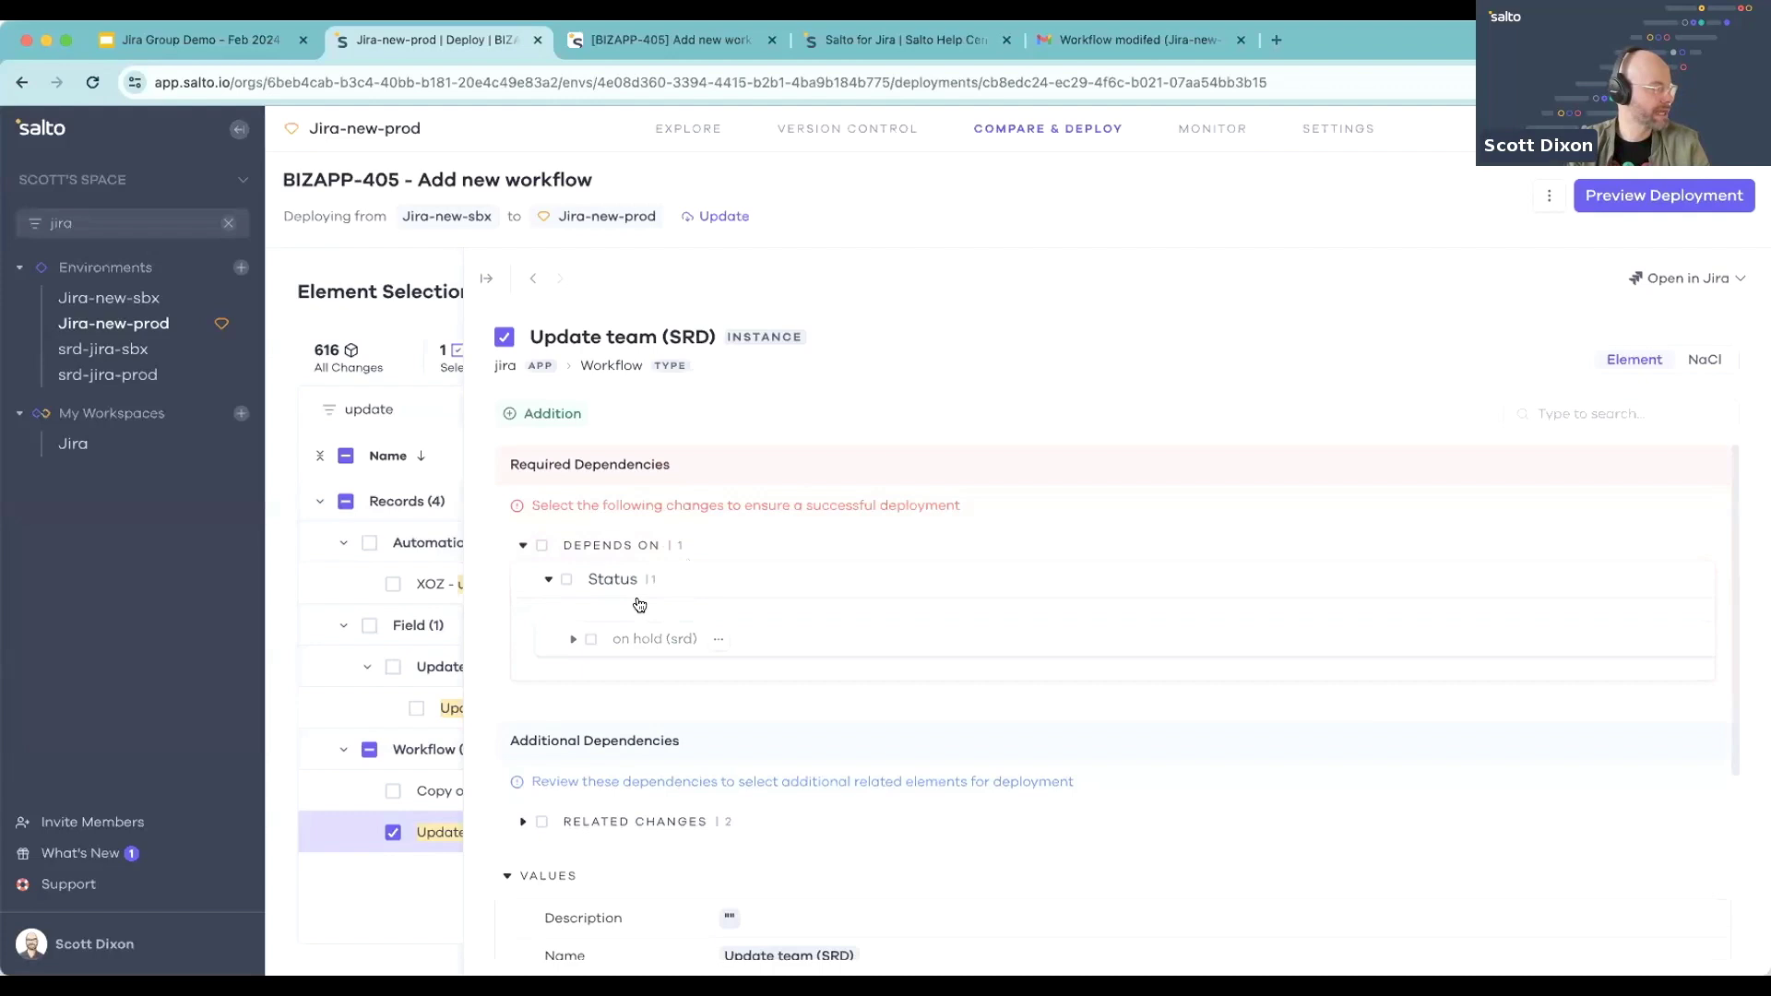
{"action": "left_click", "coordinate": [642, 641]}
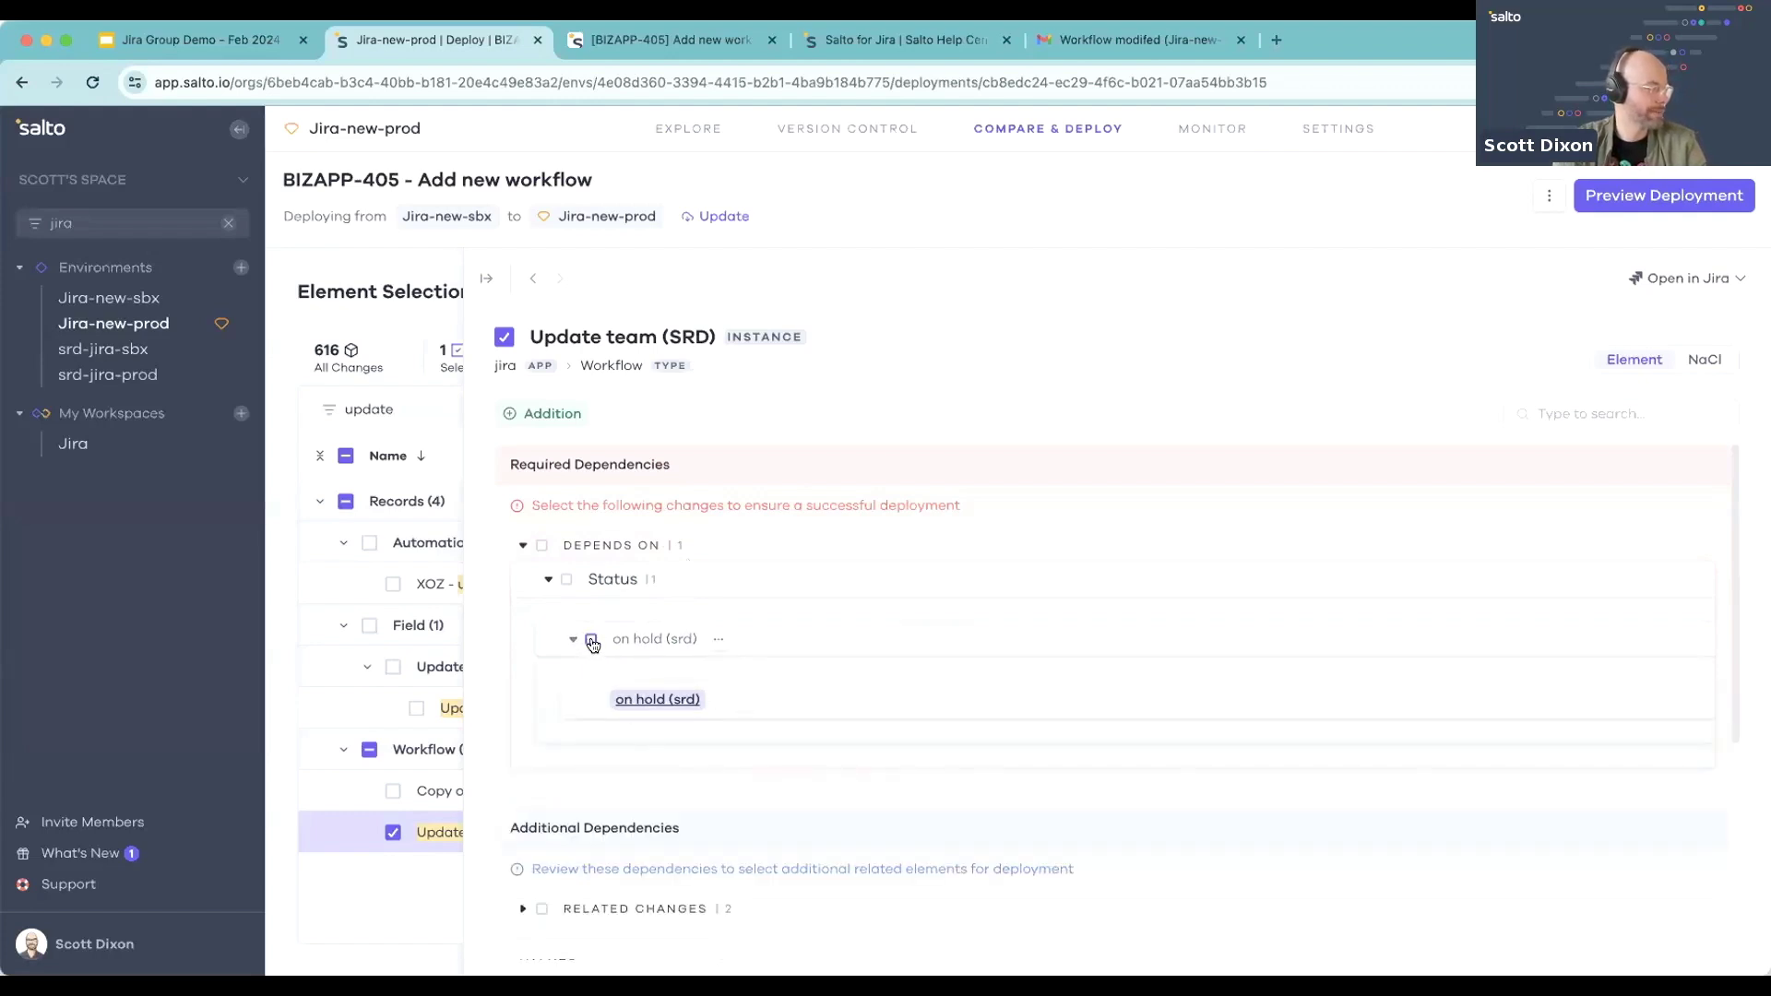
Include the on hold (srd) status and expand the related Status and Screen changes
{"action": "left_click", "coordinate": [593, 644]}
{"action": "scroll", "coordinate": [733, 592], "scroll_direction": "down", "scroll_amount": 3}
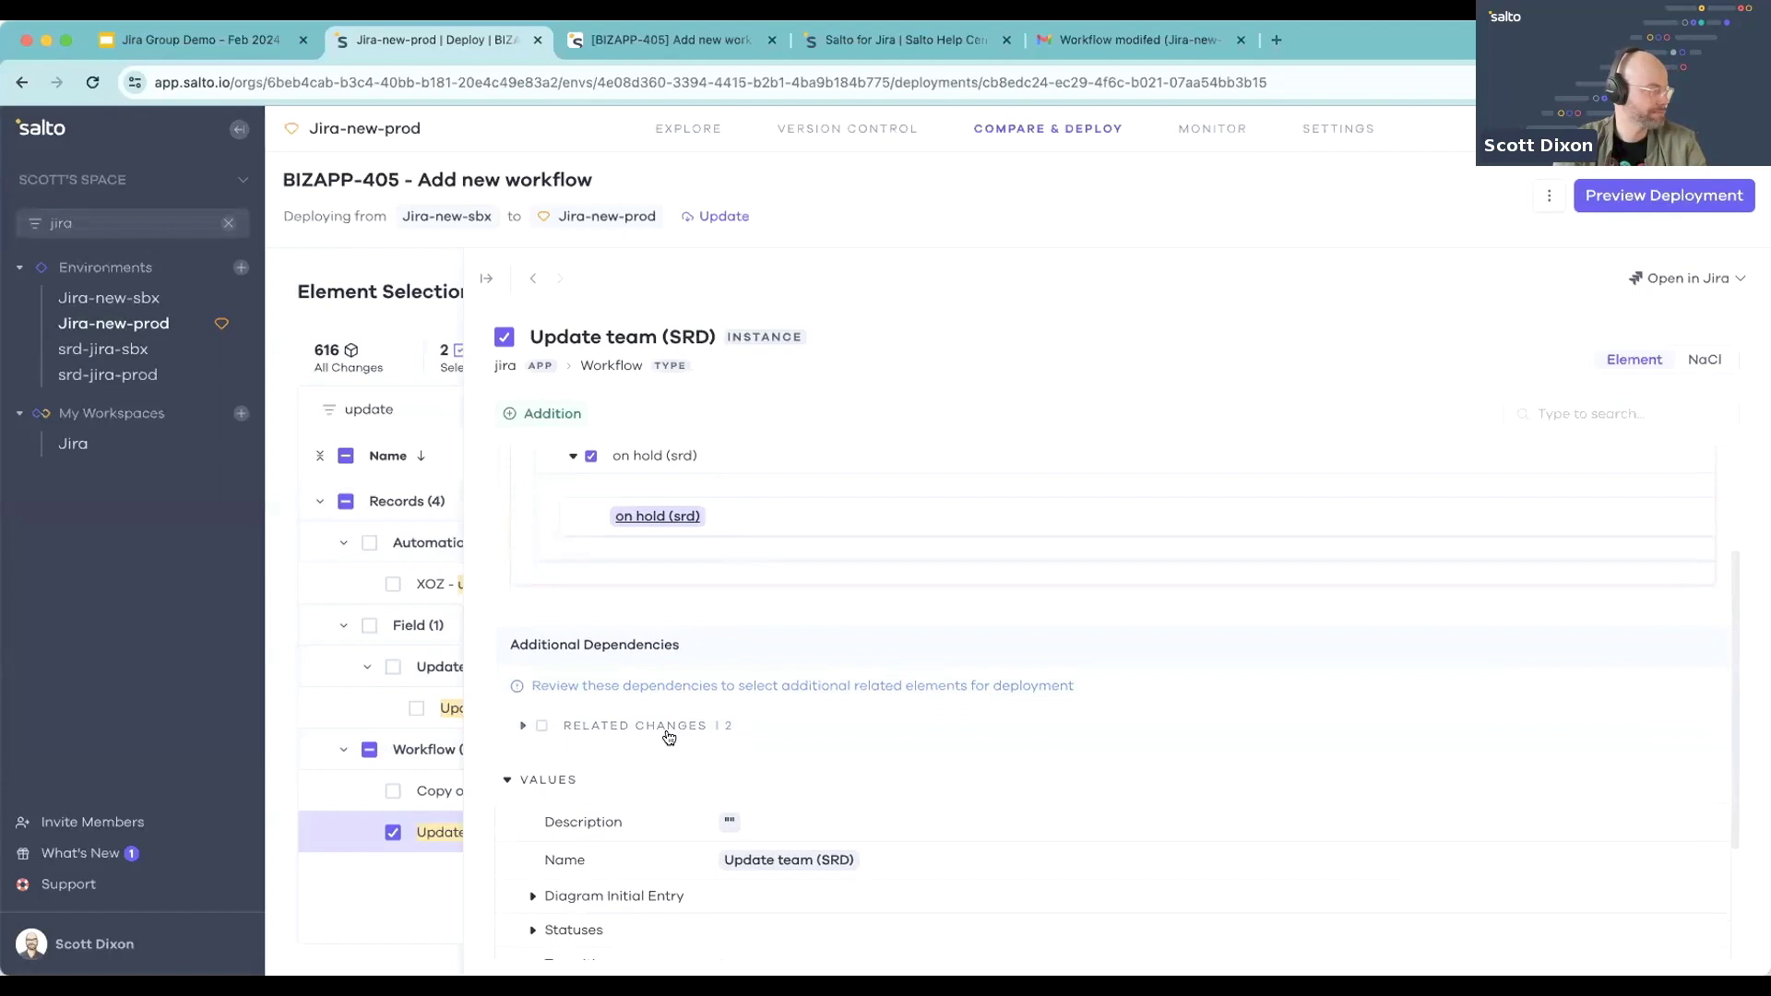
{"action": "left_click", "coordinate": [661, 726]}
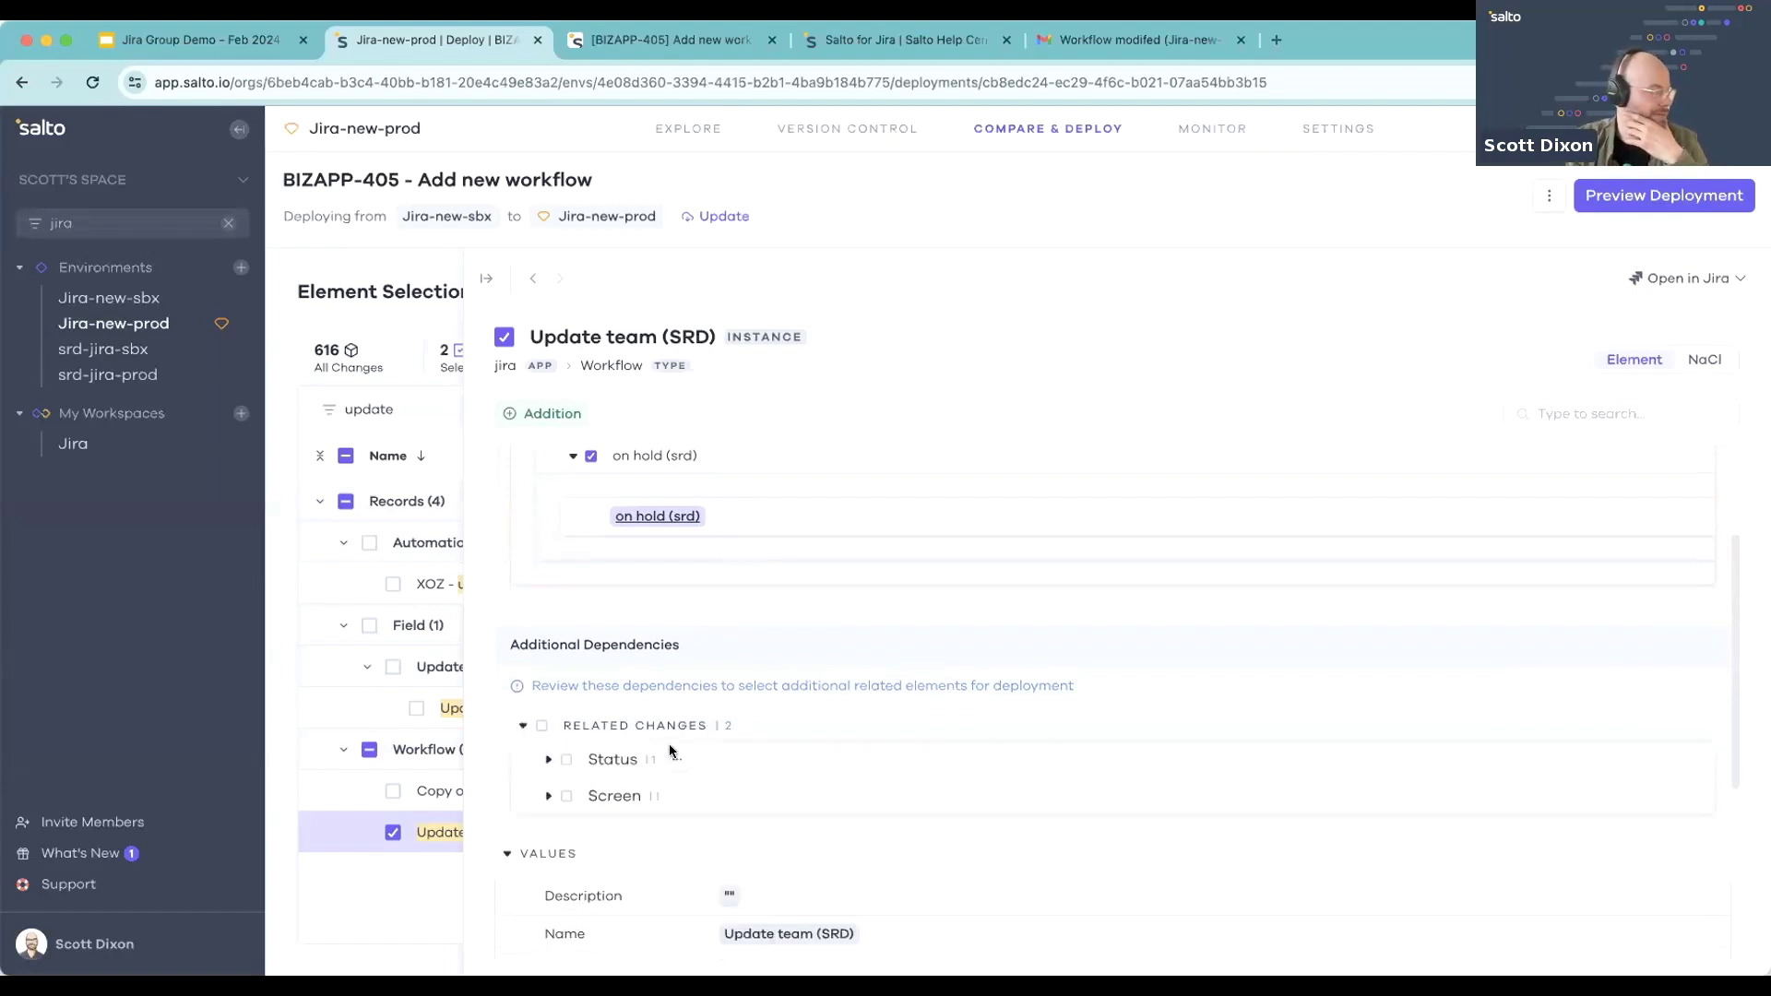
{"action": "left_click", "coordinate": [617, 760]}
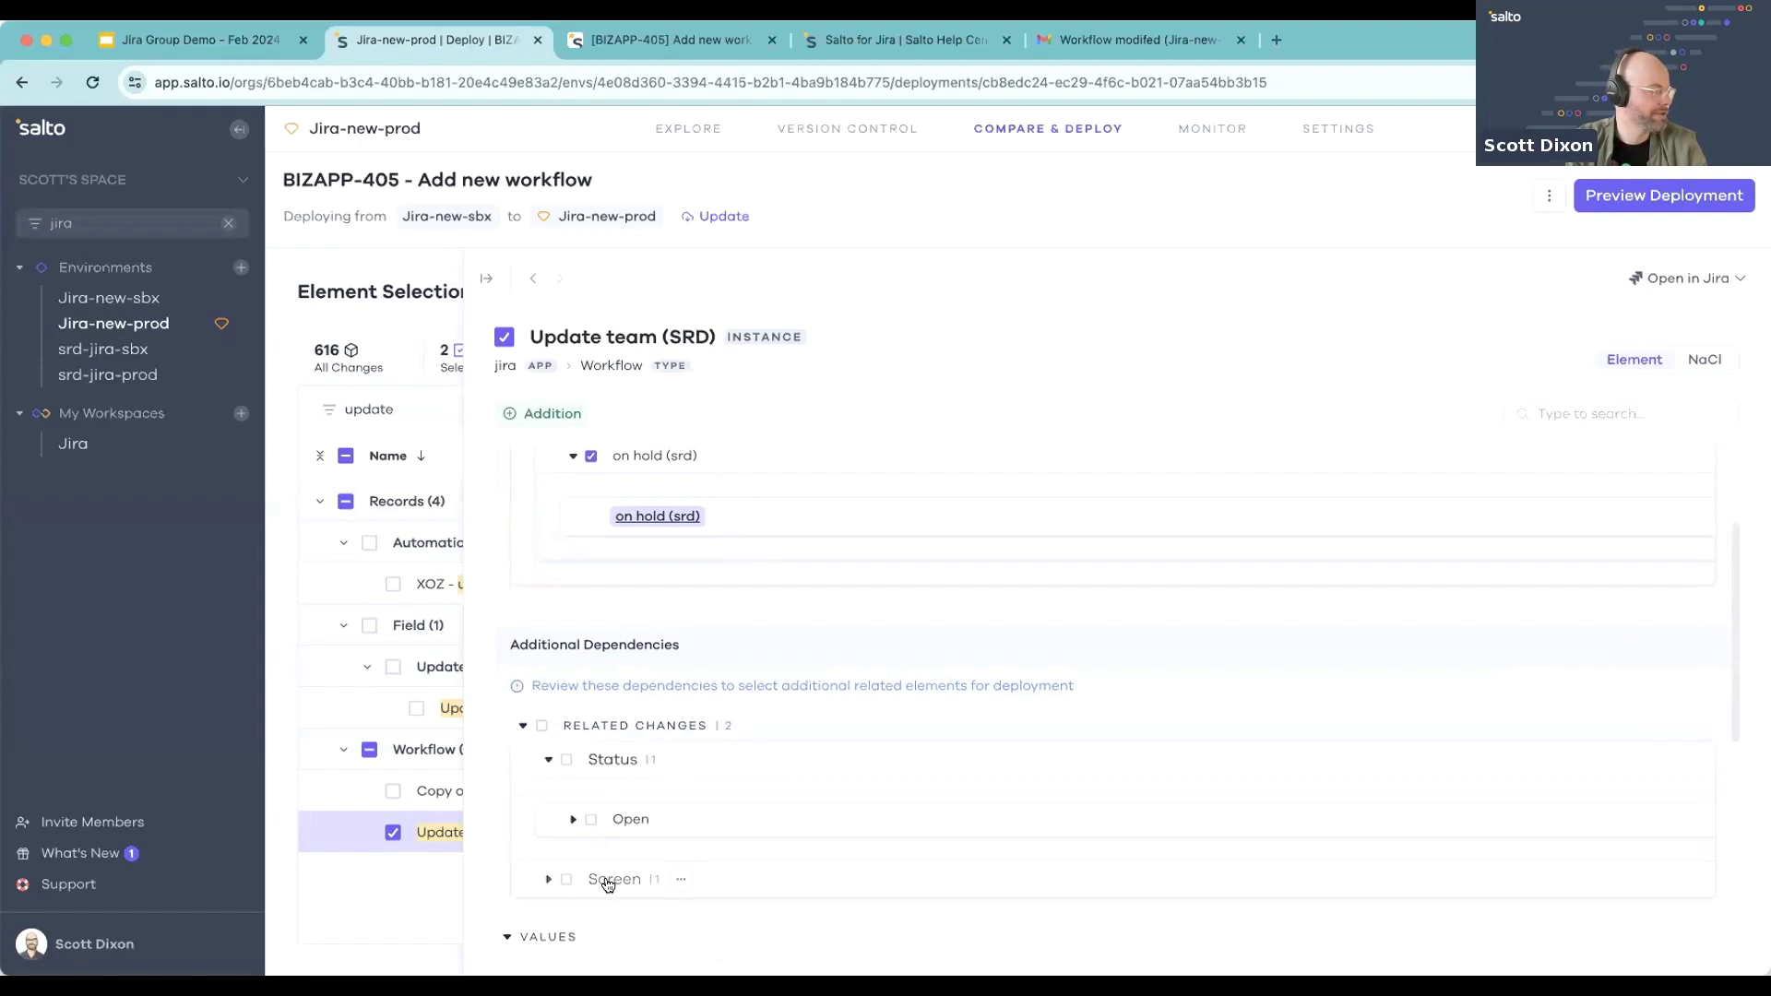
{"action": "left_click", "coordinate": [604, 879]}
Open the details of the related Open status
{"action": "left_click", "coordinate": [620, 819]}
{"action": "scroll", "coordinate": [623, 819], "scroll_direction": "down", "scroll_amount": 2}
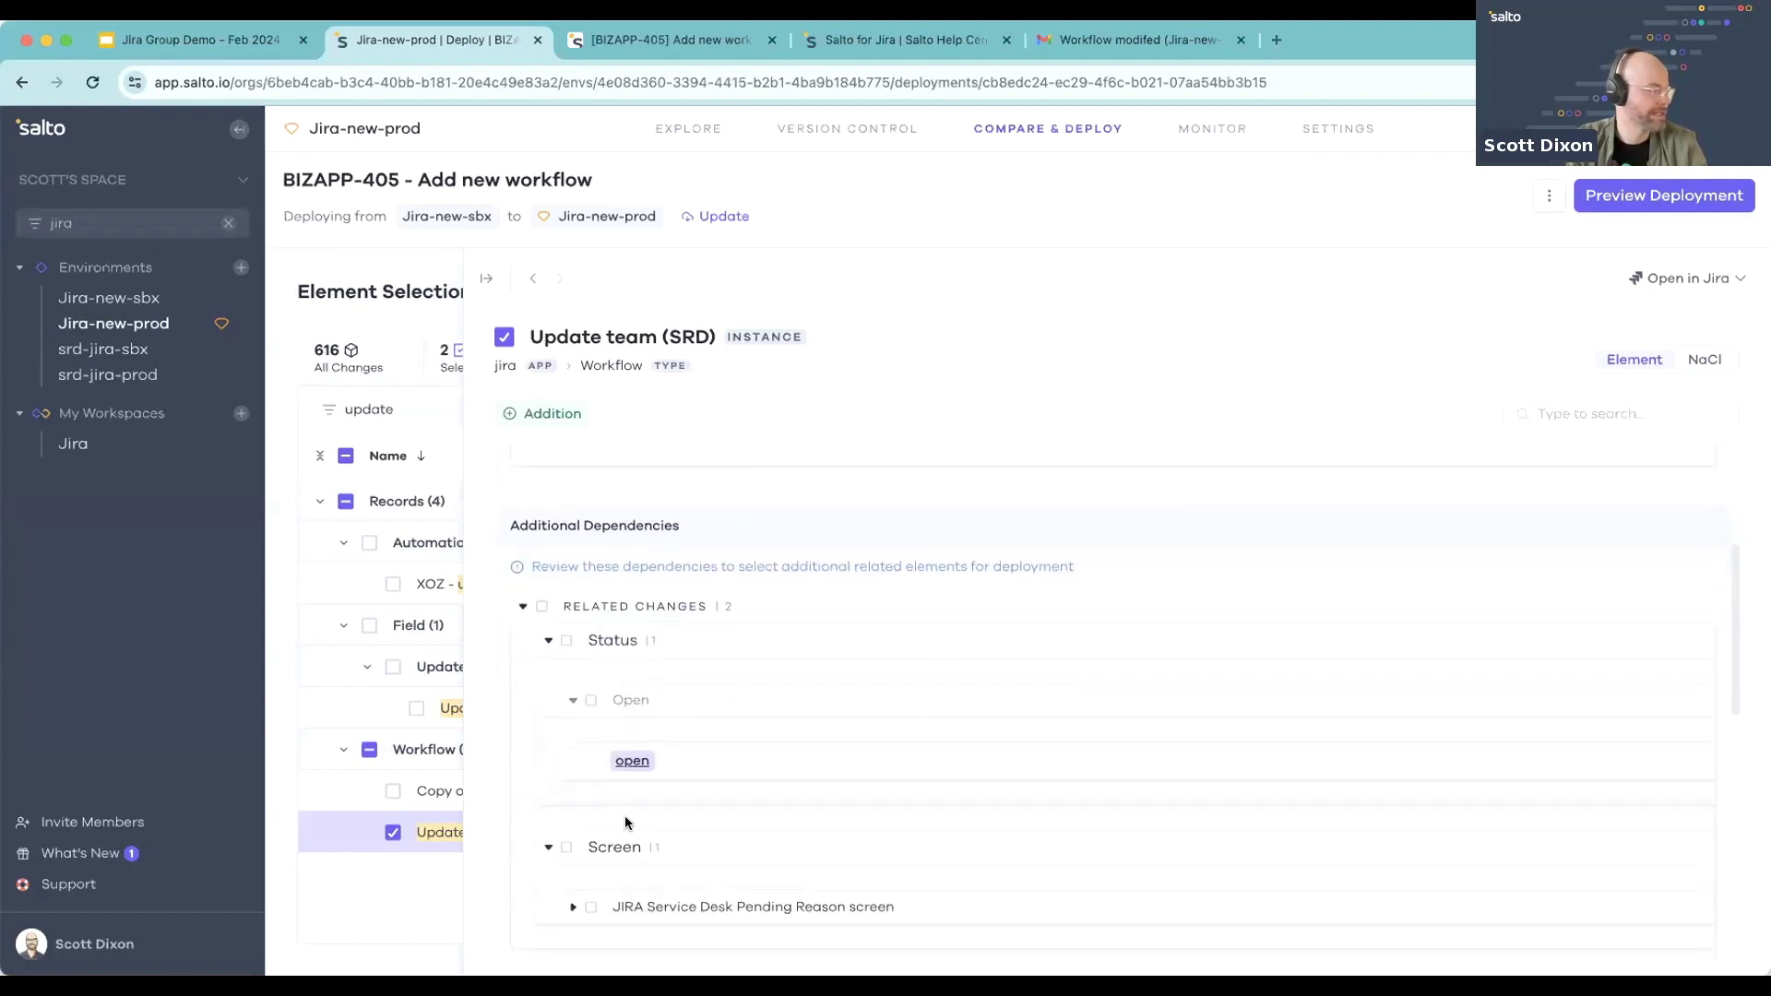
{"action": "left_click", "coordinate": [633, 907]}
{"action": "scroll", "coordinate": [729, 831], "scroll_direction": "down", "scroll_amount": 2}
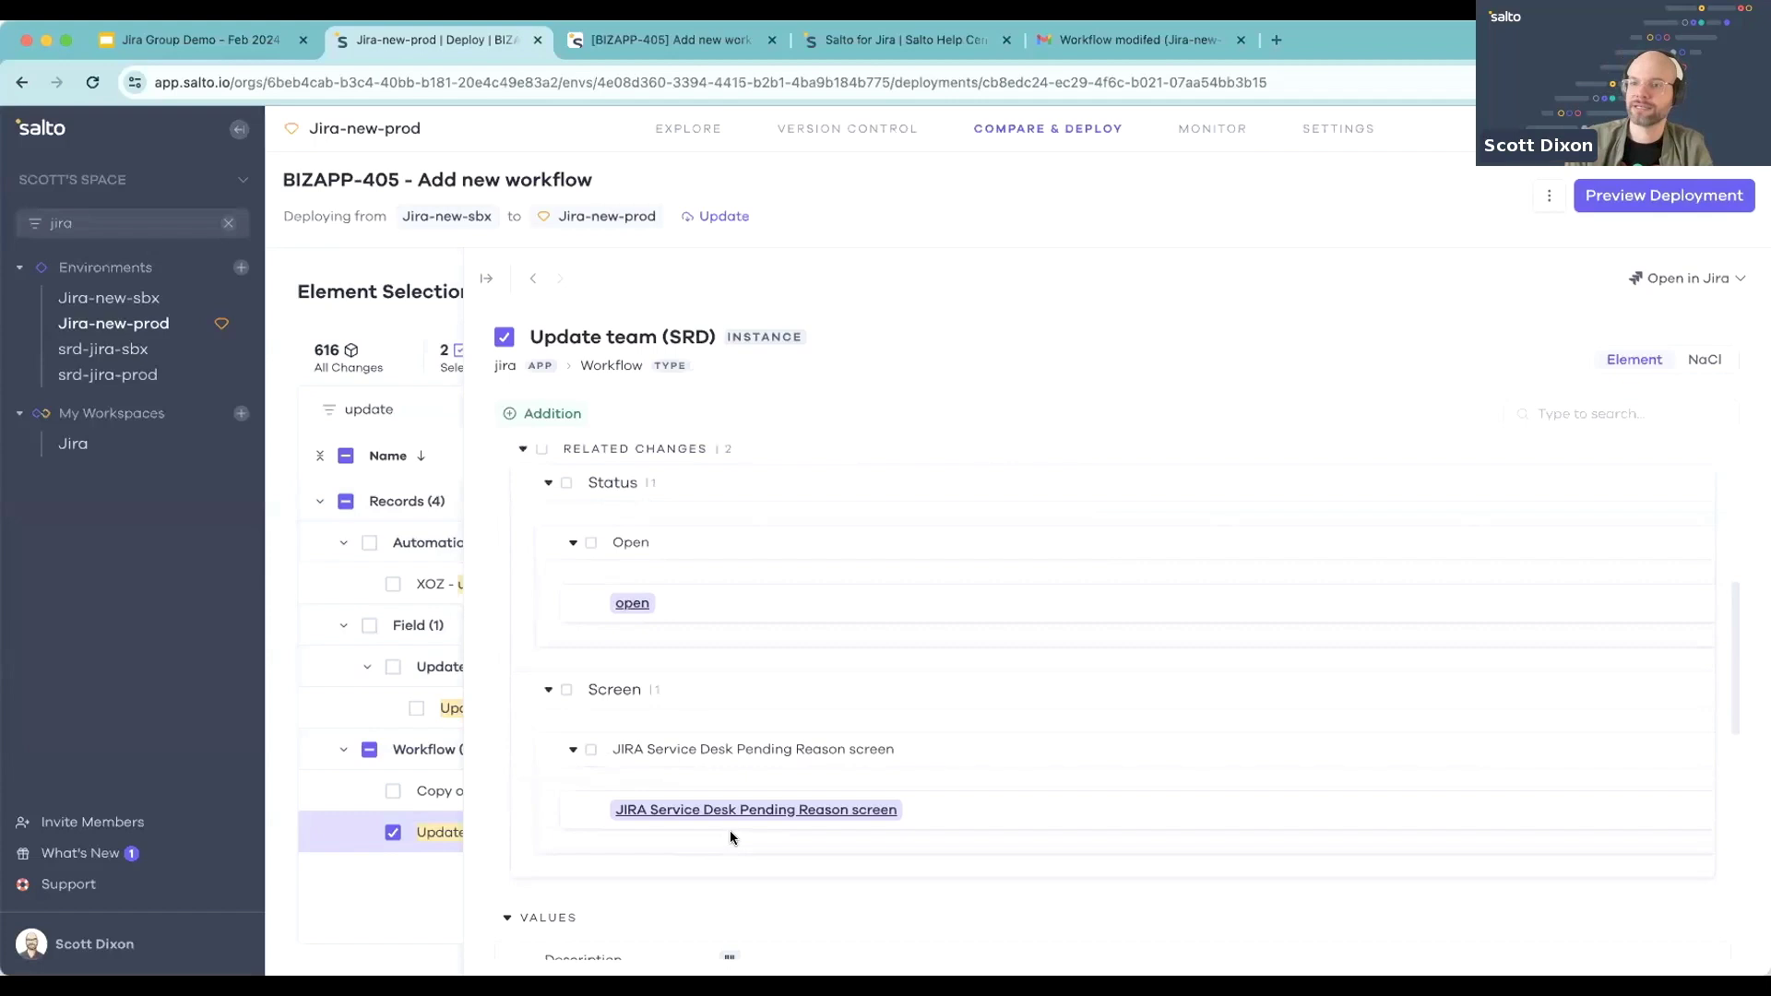
{"action": "scroll", "coordinate": [729, 830], "scroll_direction": "up", "scroll_amount": 2}
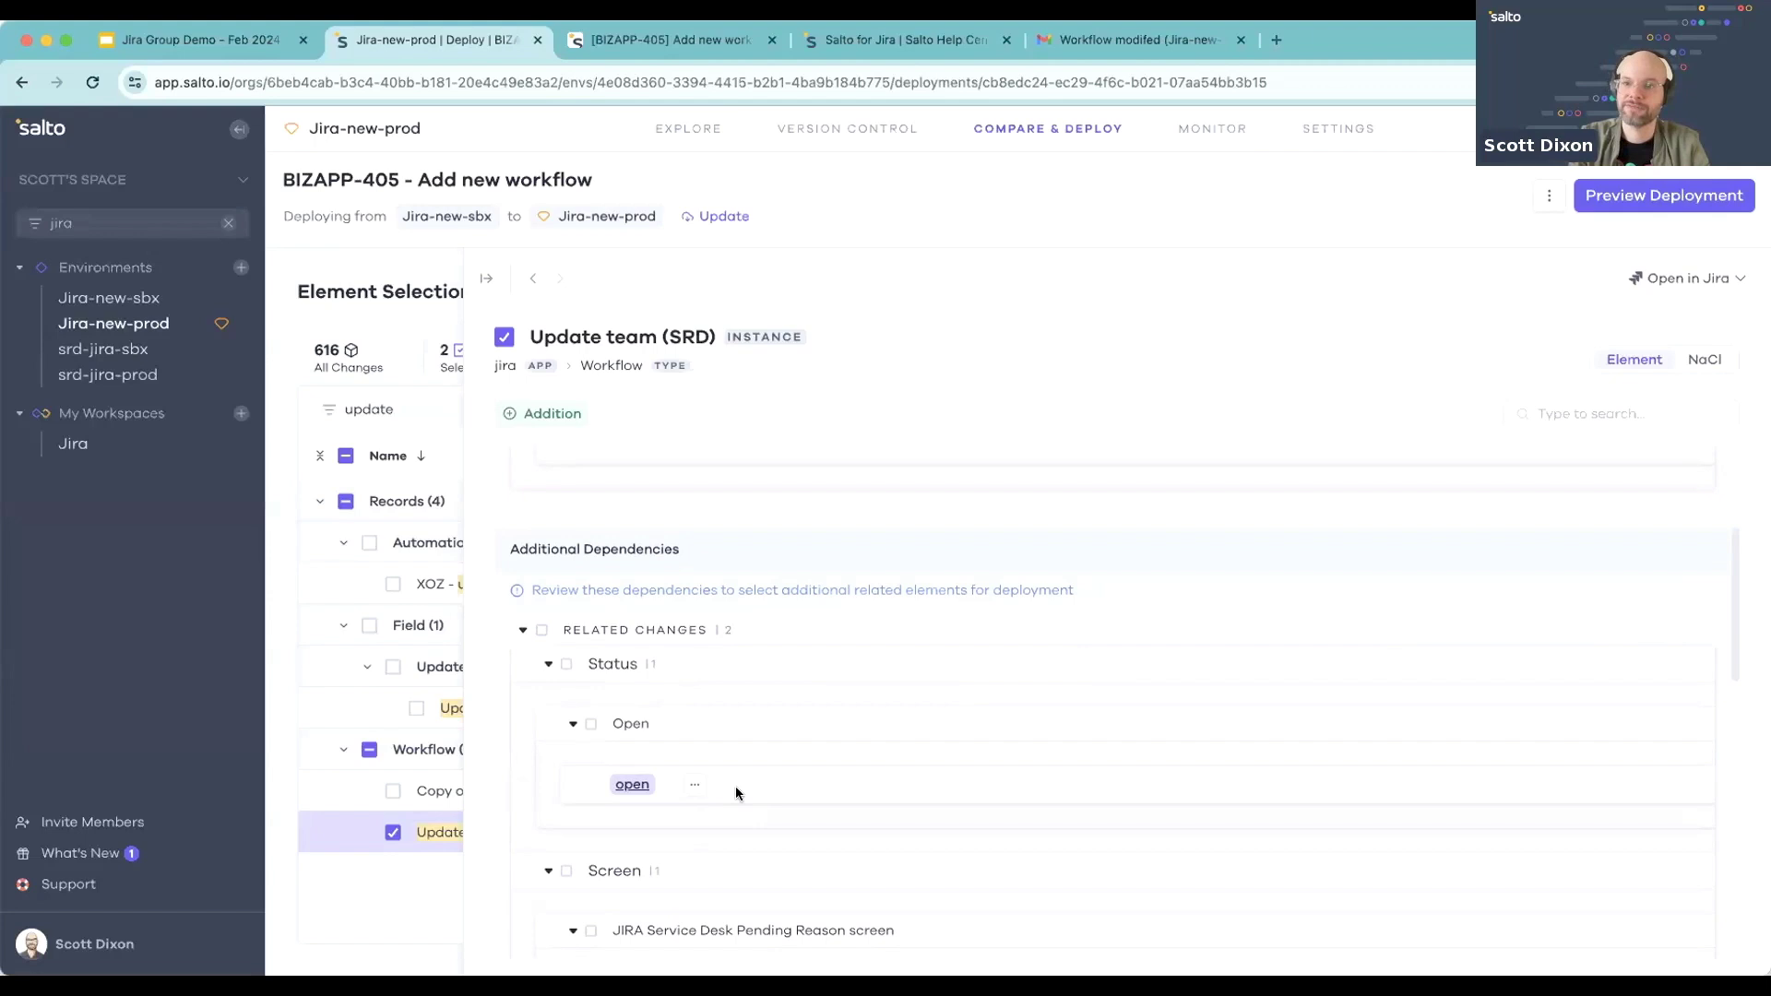
{"action": "left_click", "coordinate": [633, 784]}
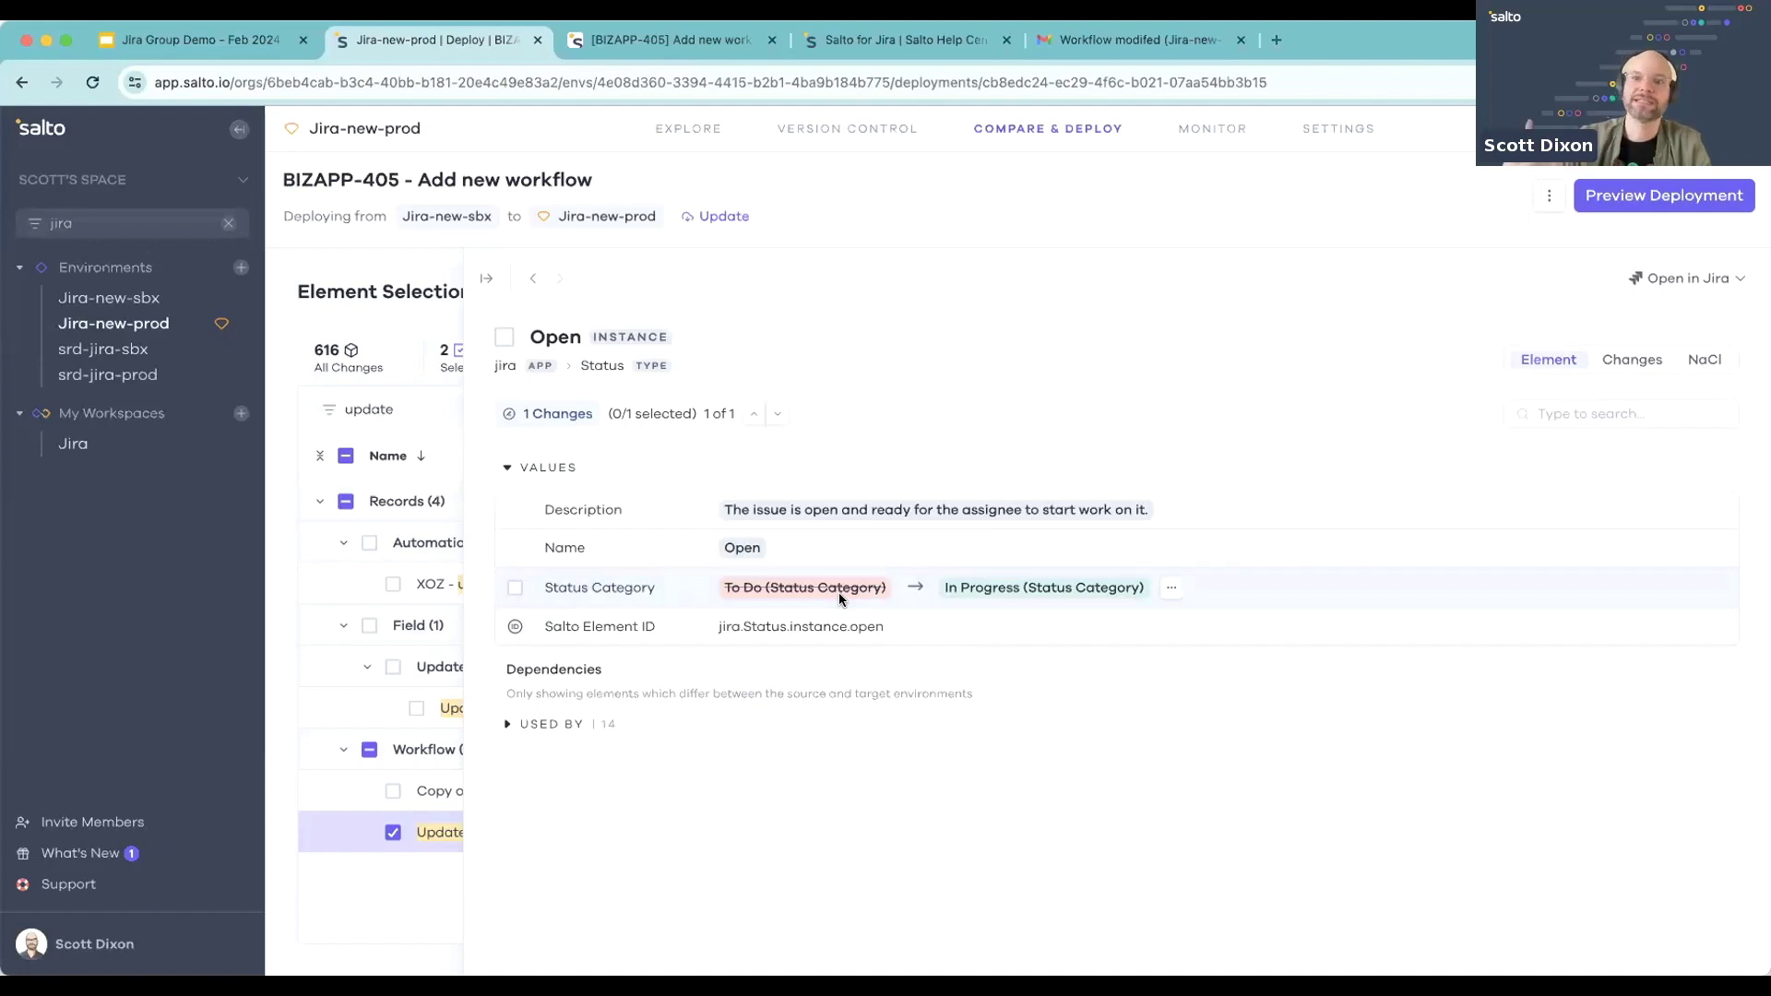
Return from the Open status to the Update team (SRD) workflow details
{"action": "left_click", "coordinate": [532, 277]}
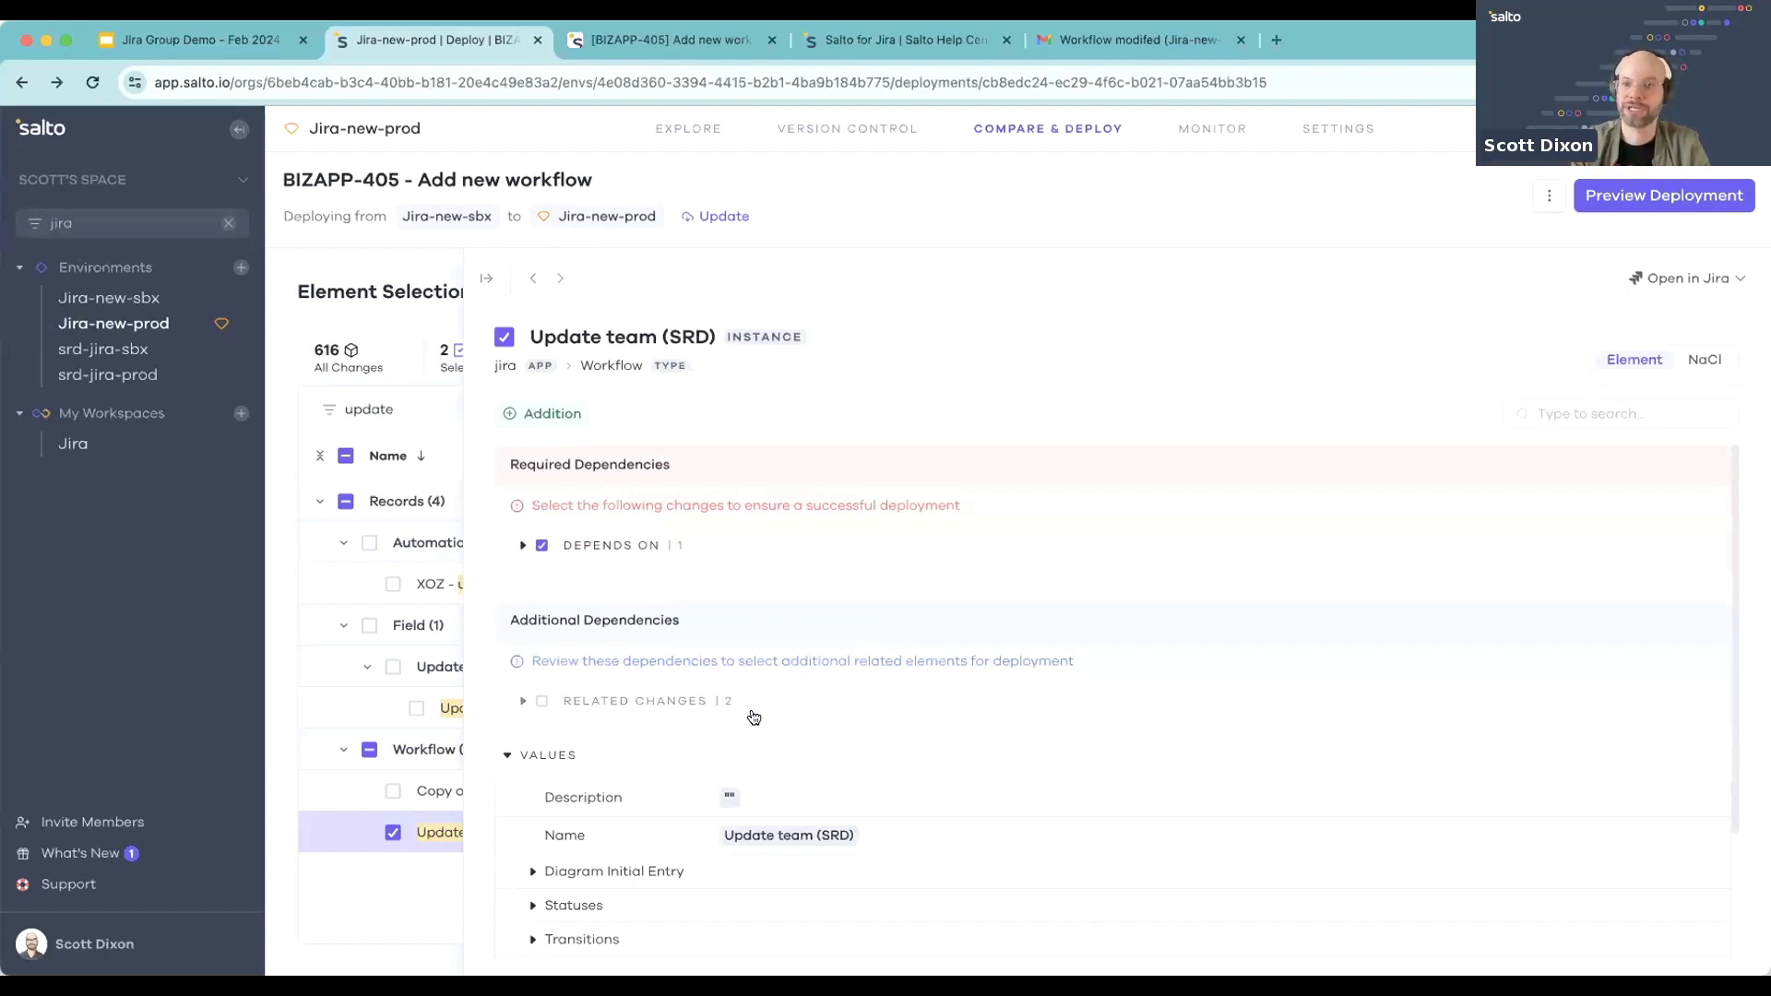
Preview deploying the two selected elements and open pull request #55 on GitHub
{"action": "left_click", "coordinate": [482, 277]}
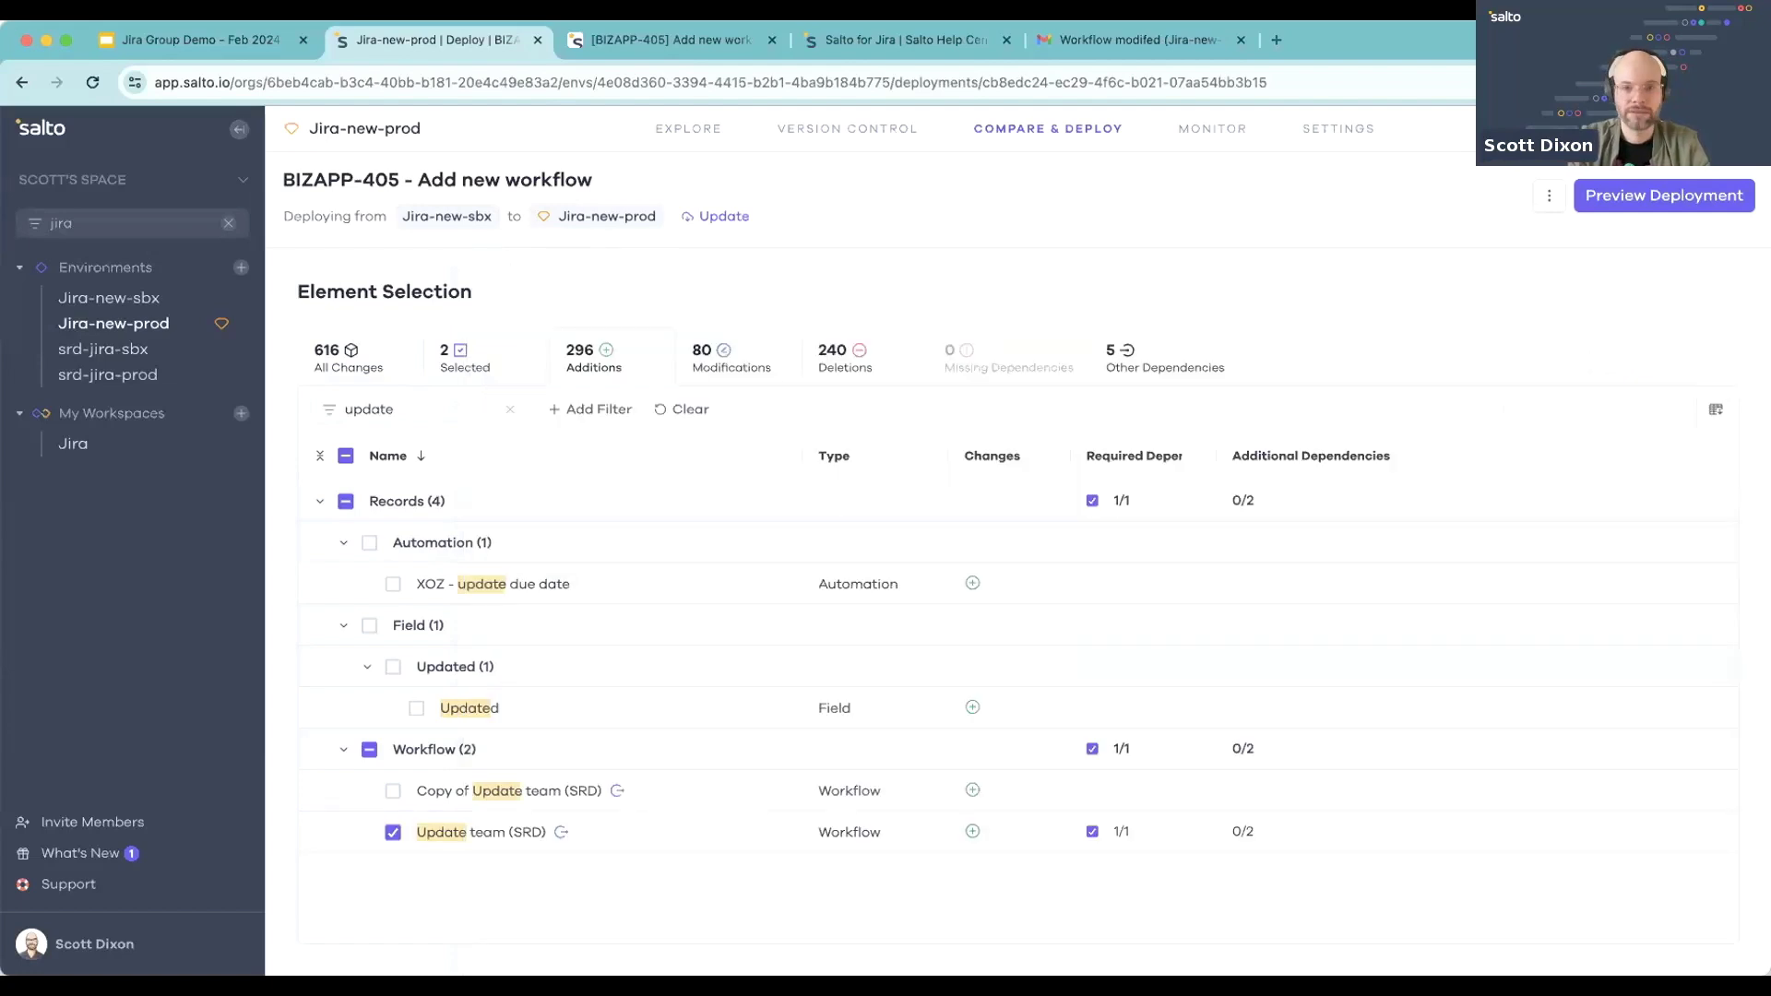
{"action": "left_click", "coordinate": [1611, 208]}
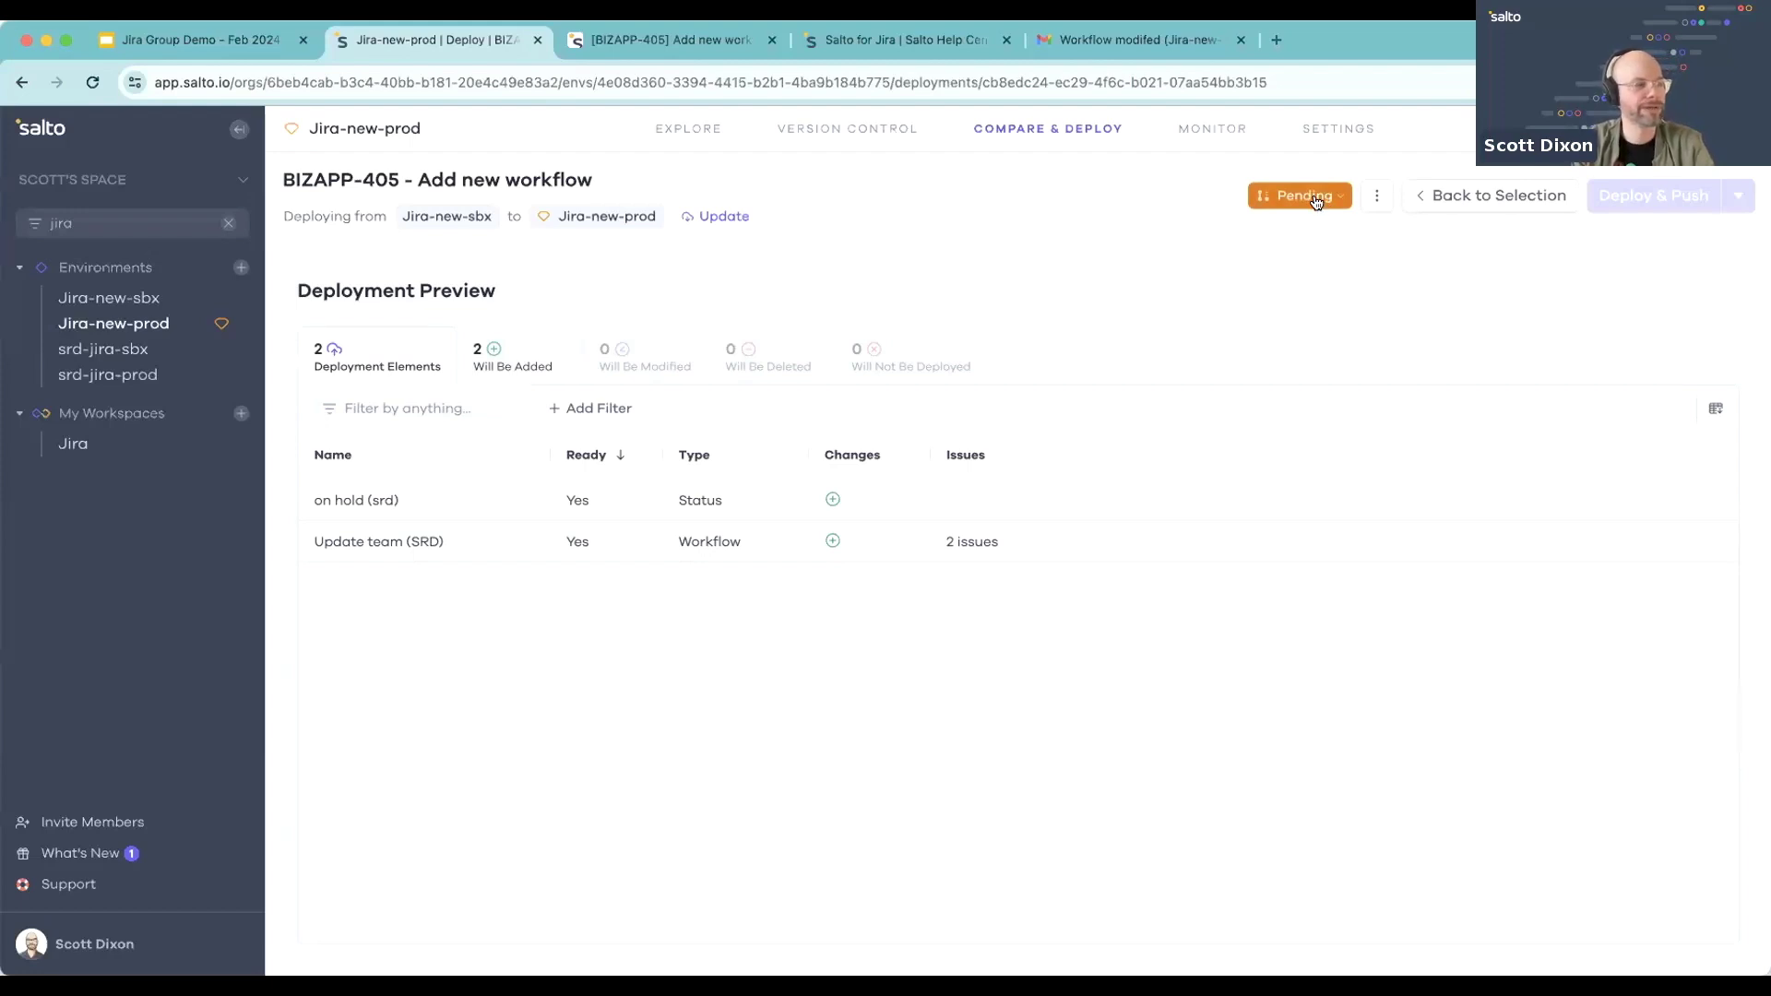
{"action": "mouse_move", "coordinate": [1720, 201]}
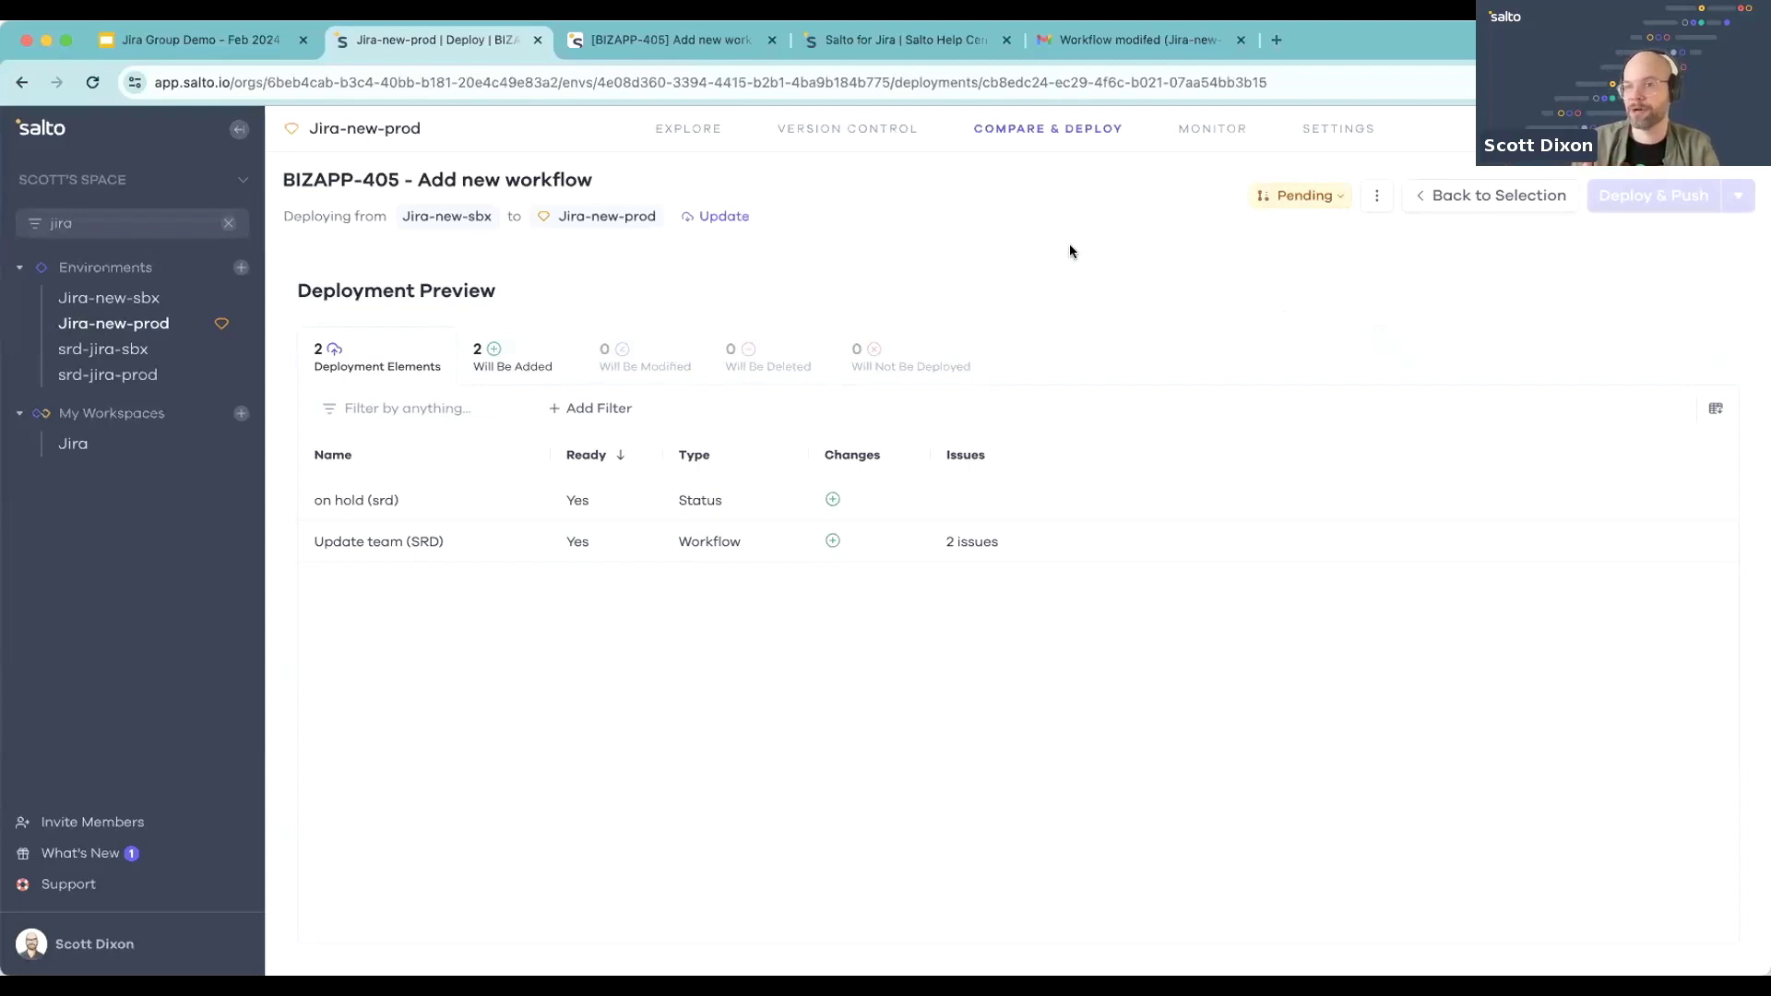
{"action": "left_click", "coordinate": [1301, 196]}
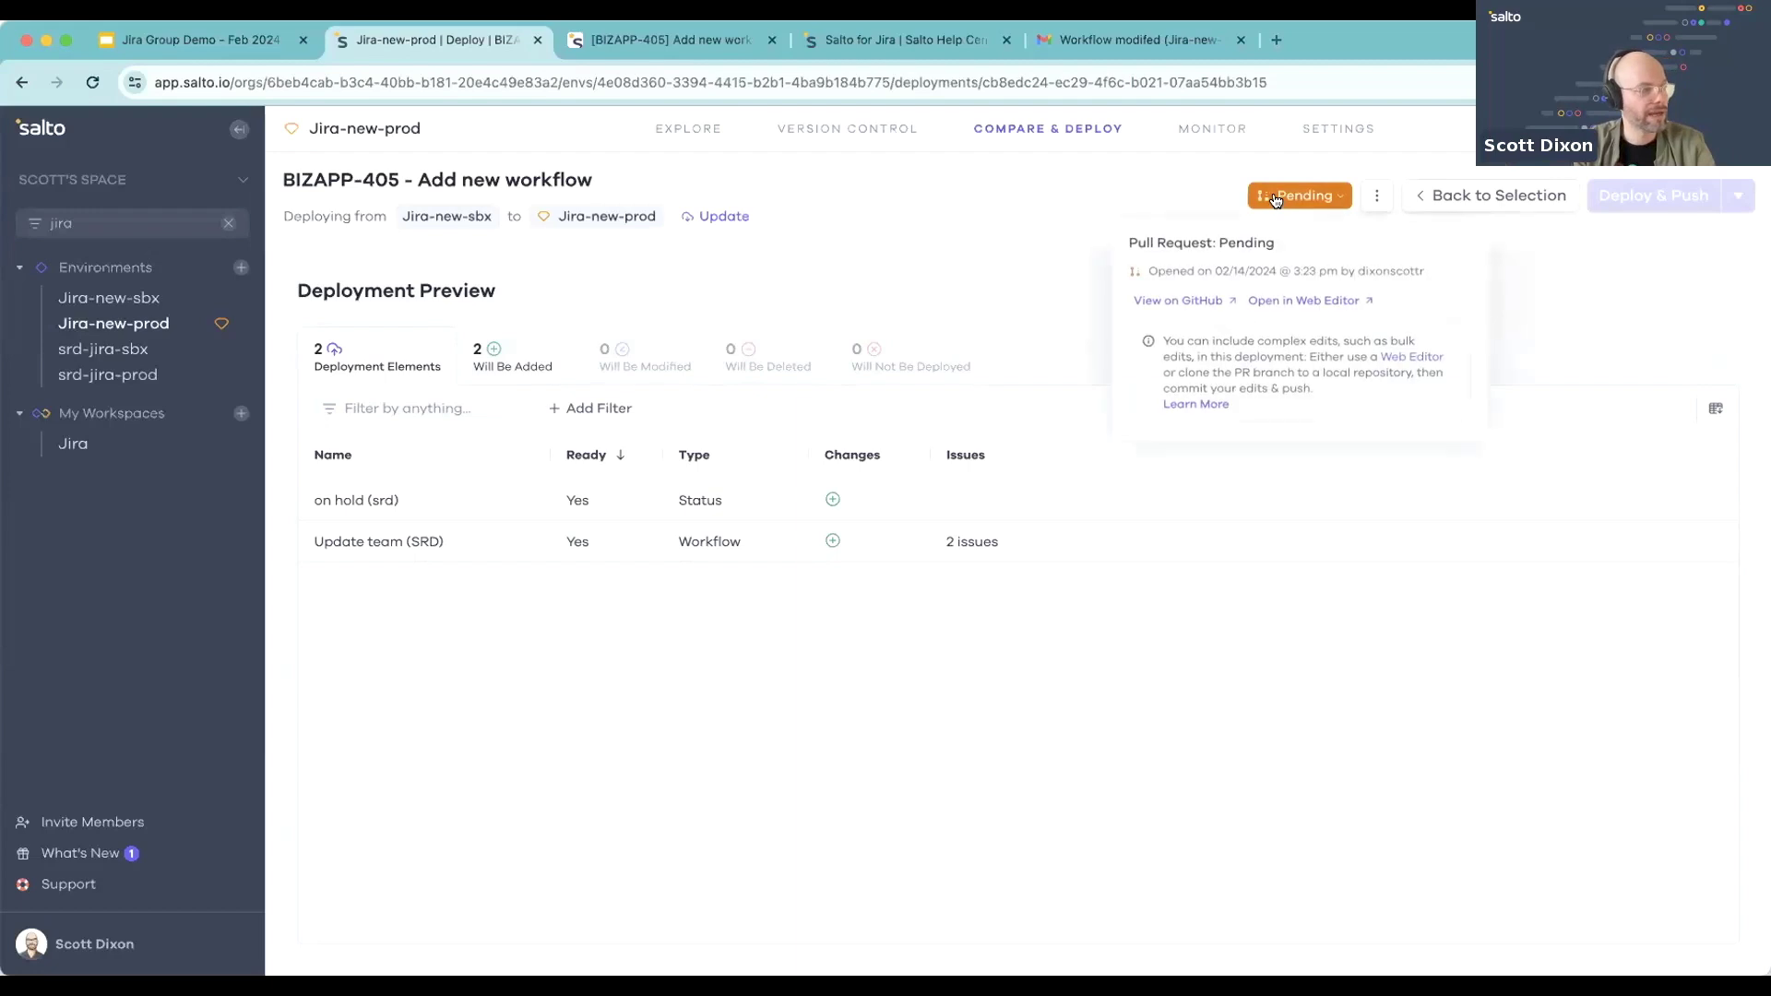
{"action": "left_click", "coordinate": [1187, 292]}
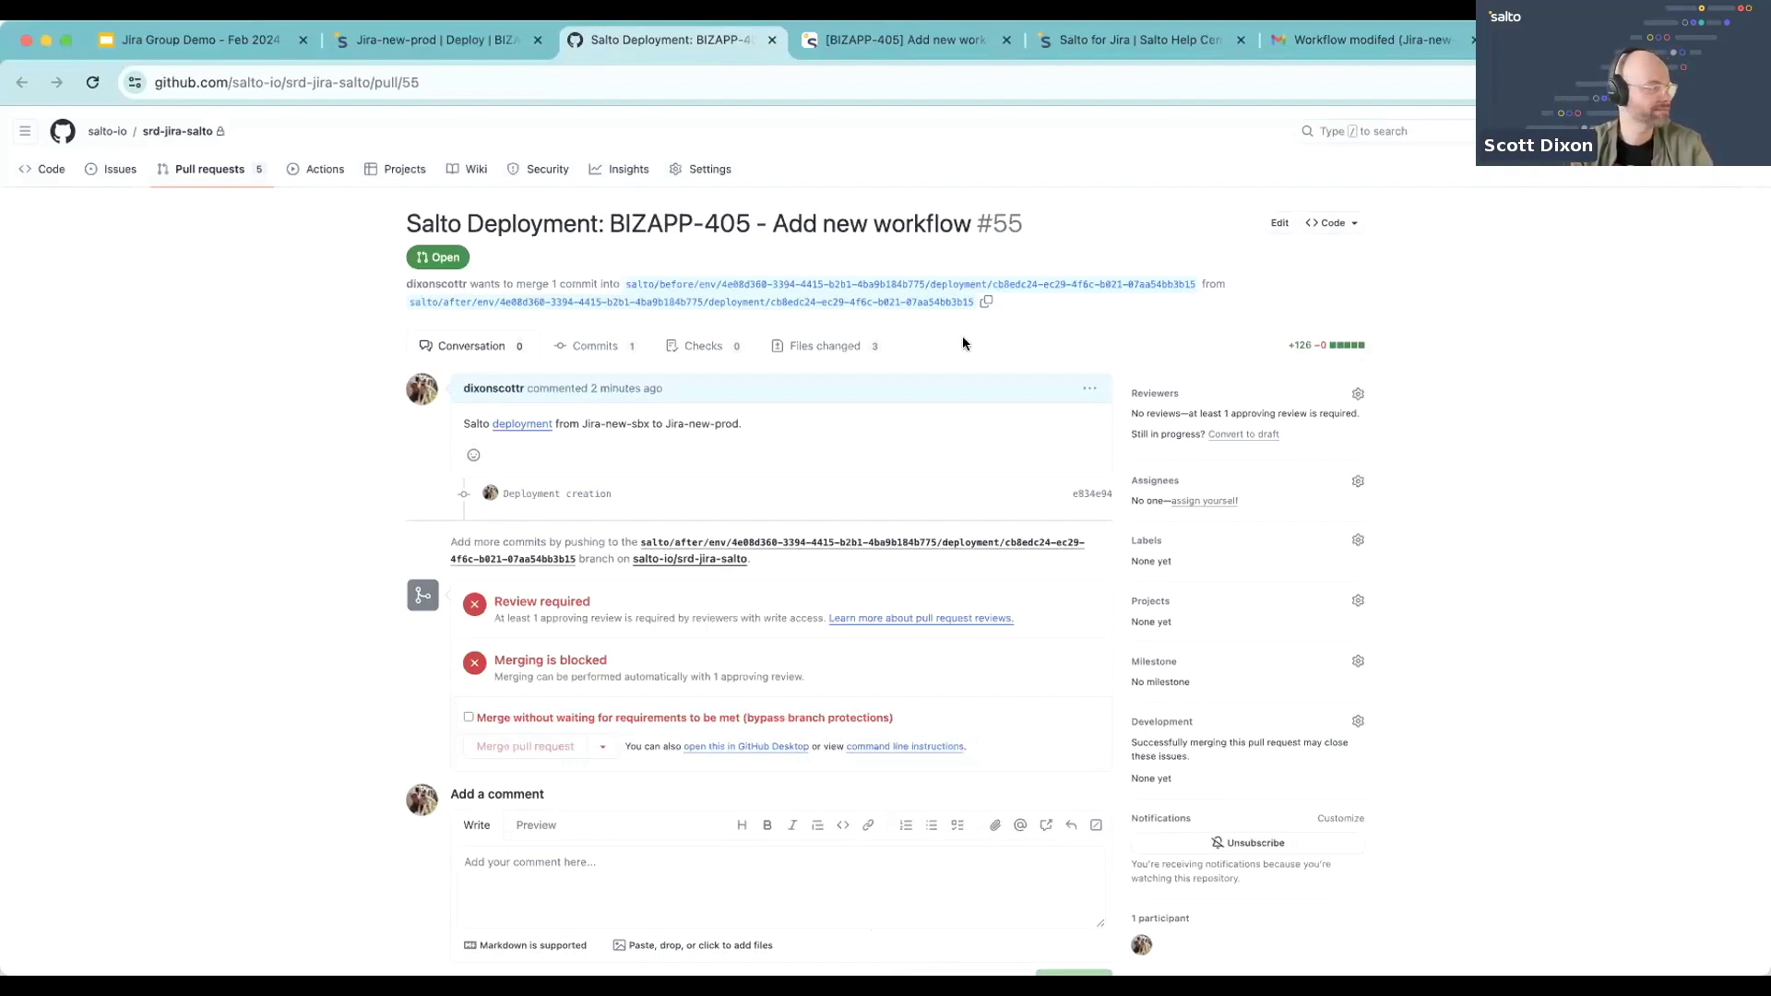
Review the three changed files of pull request #55, then return to Conversation
{"action": "left_click", "coordinate": [867, 347]}
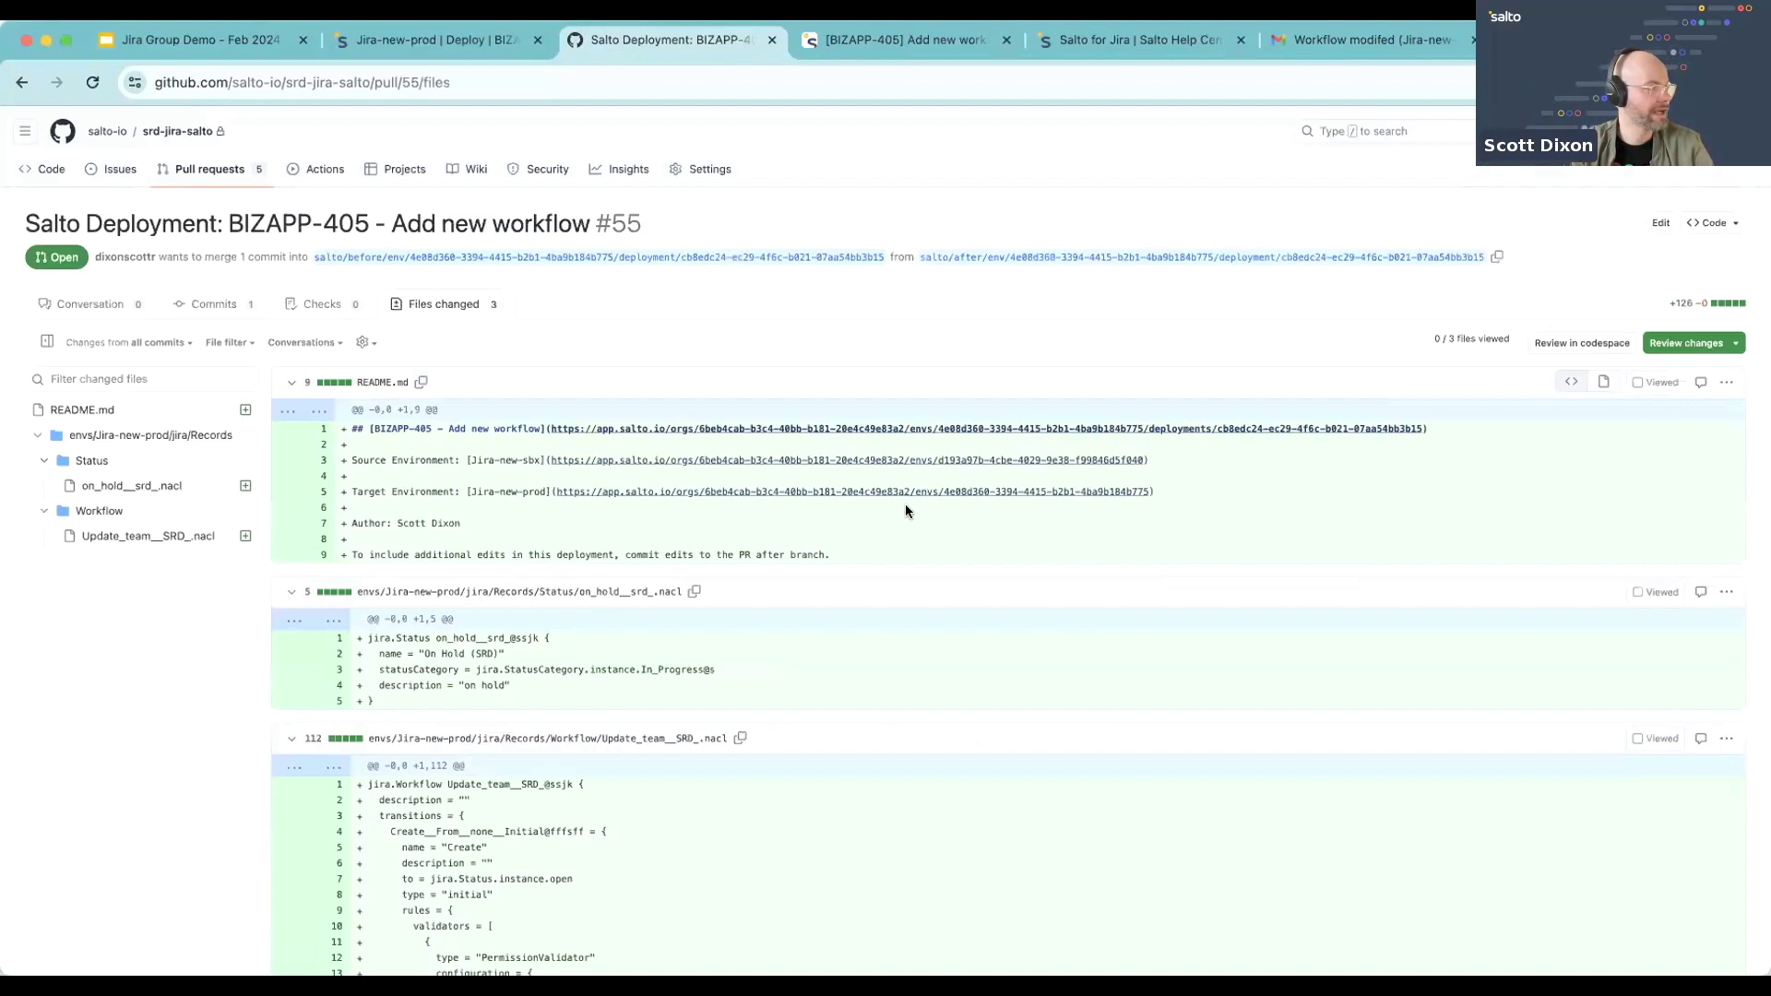
{"action": "scroll", "coordinate": [906, 513], "scroll_direction": "down", "scroll_amount": 1}
{"action": "scroll", "coordinate": [907, 520], "scroll_direction": "down", "scroll_amount": 1}
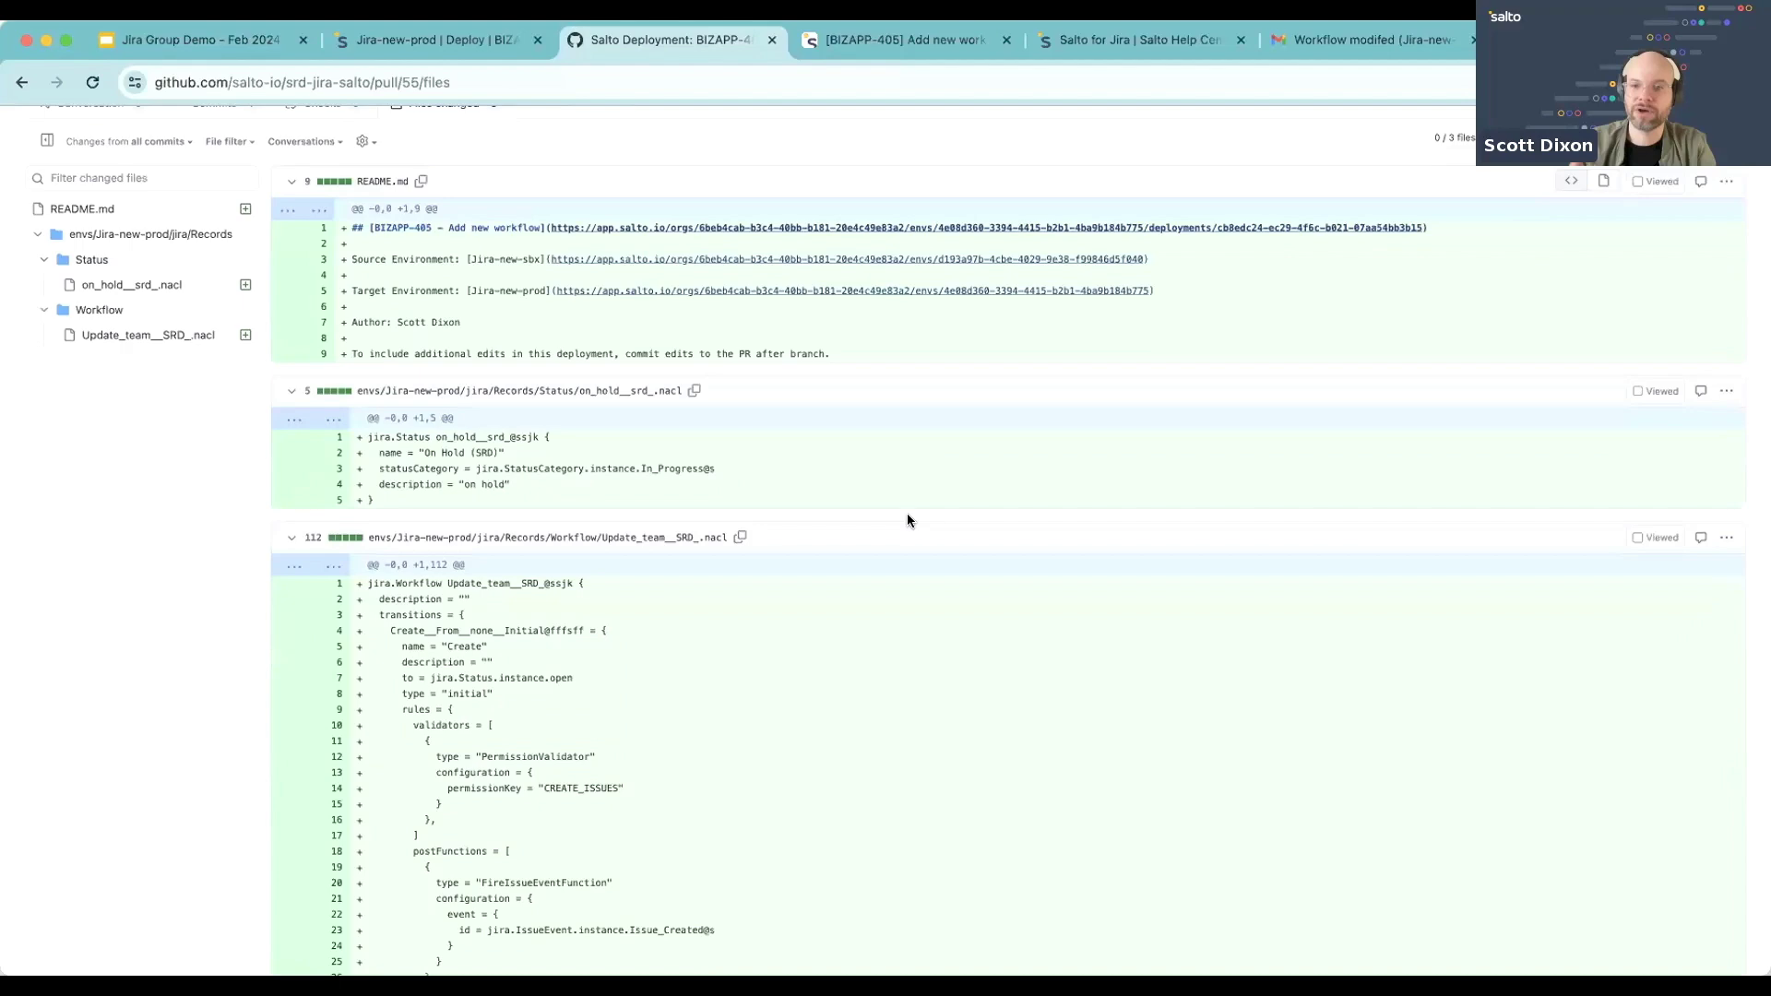
{"action": "scroll", "coordinate": [906, 513], "scroll_direction": "up", "scroll_amount": 2}
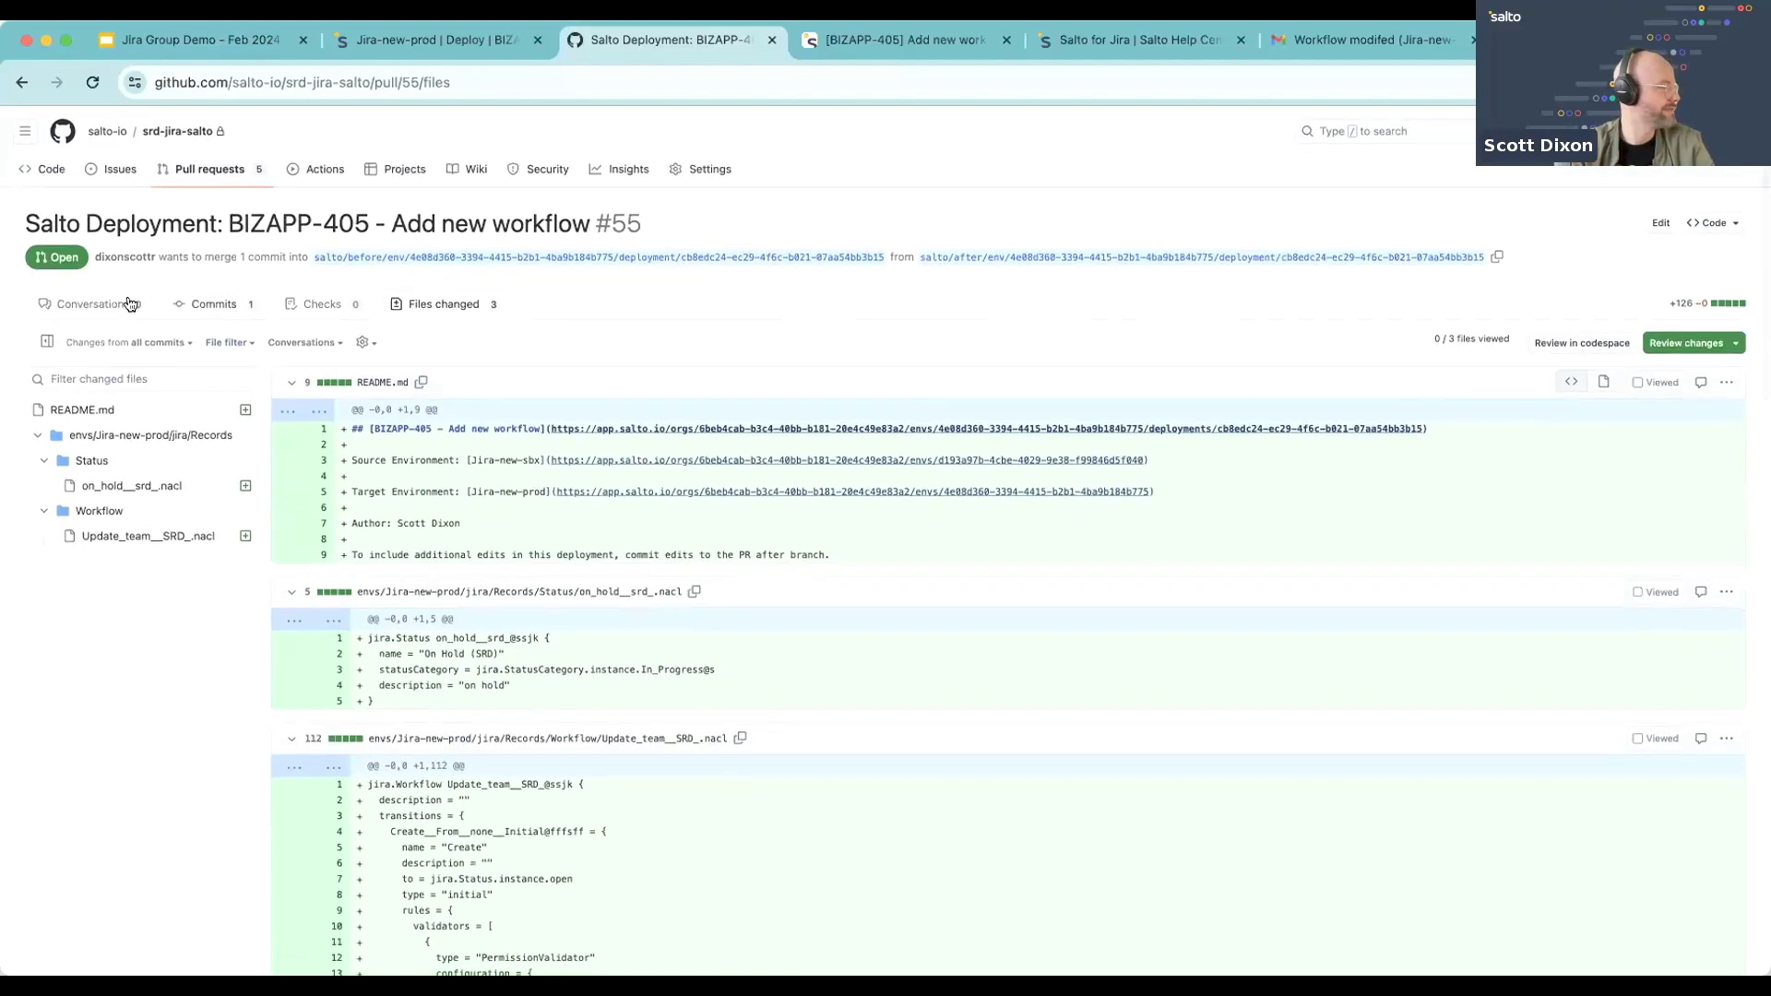
{"action": "left_click", "coordinate": [129, 300]}
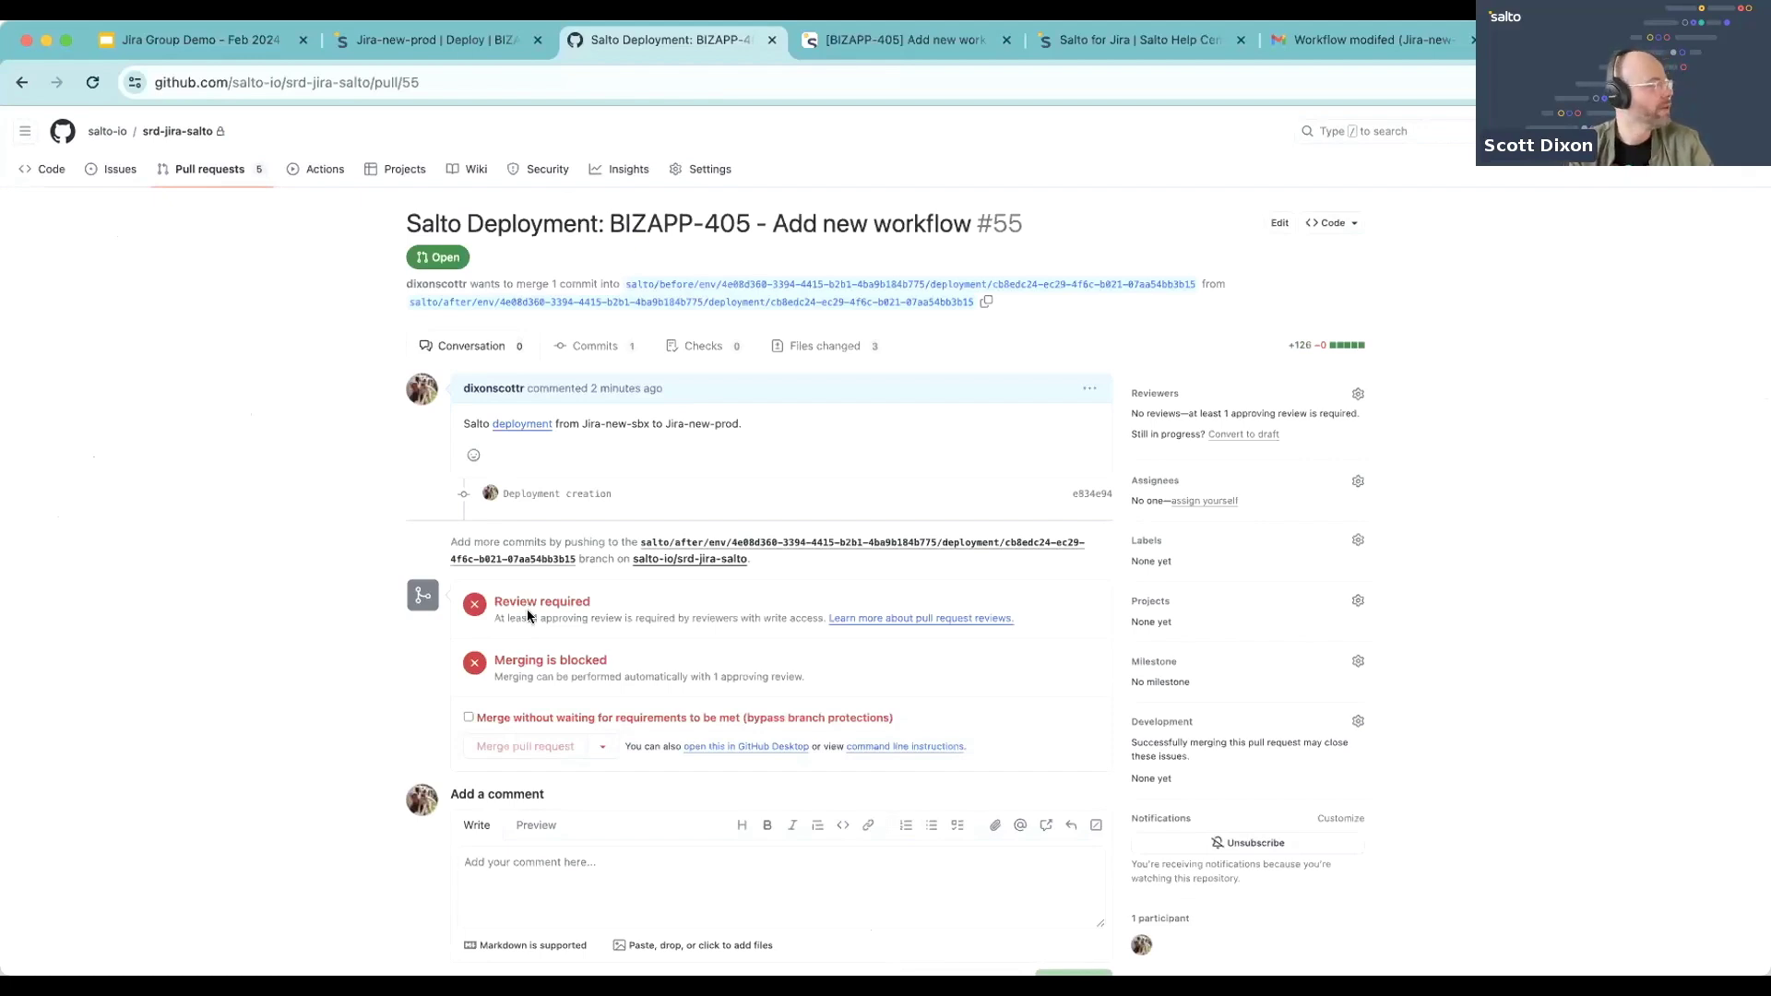
{"action": "left_click", "coordinate": [436, 41]}
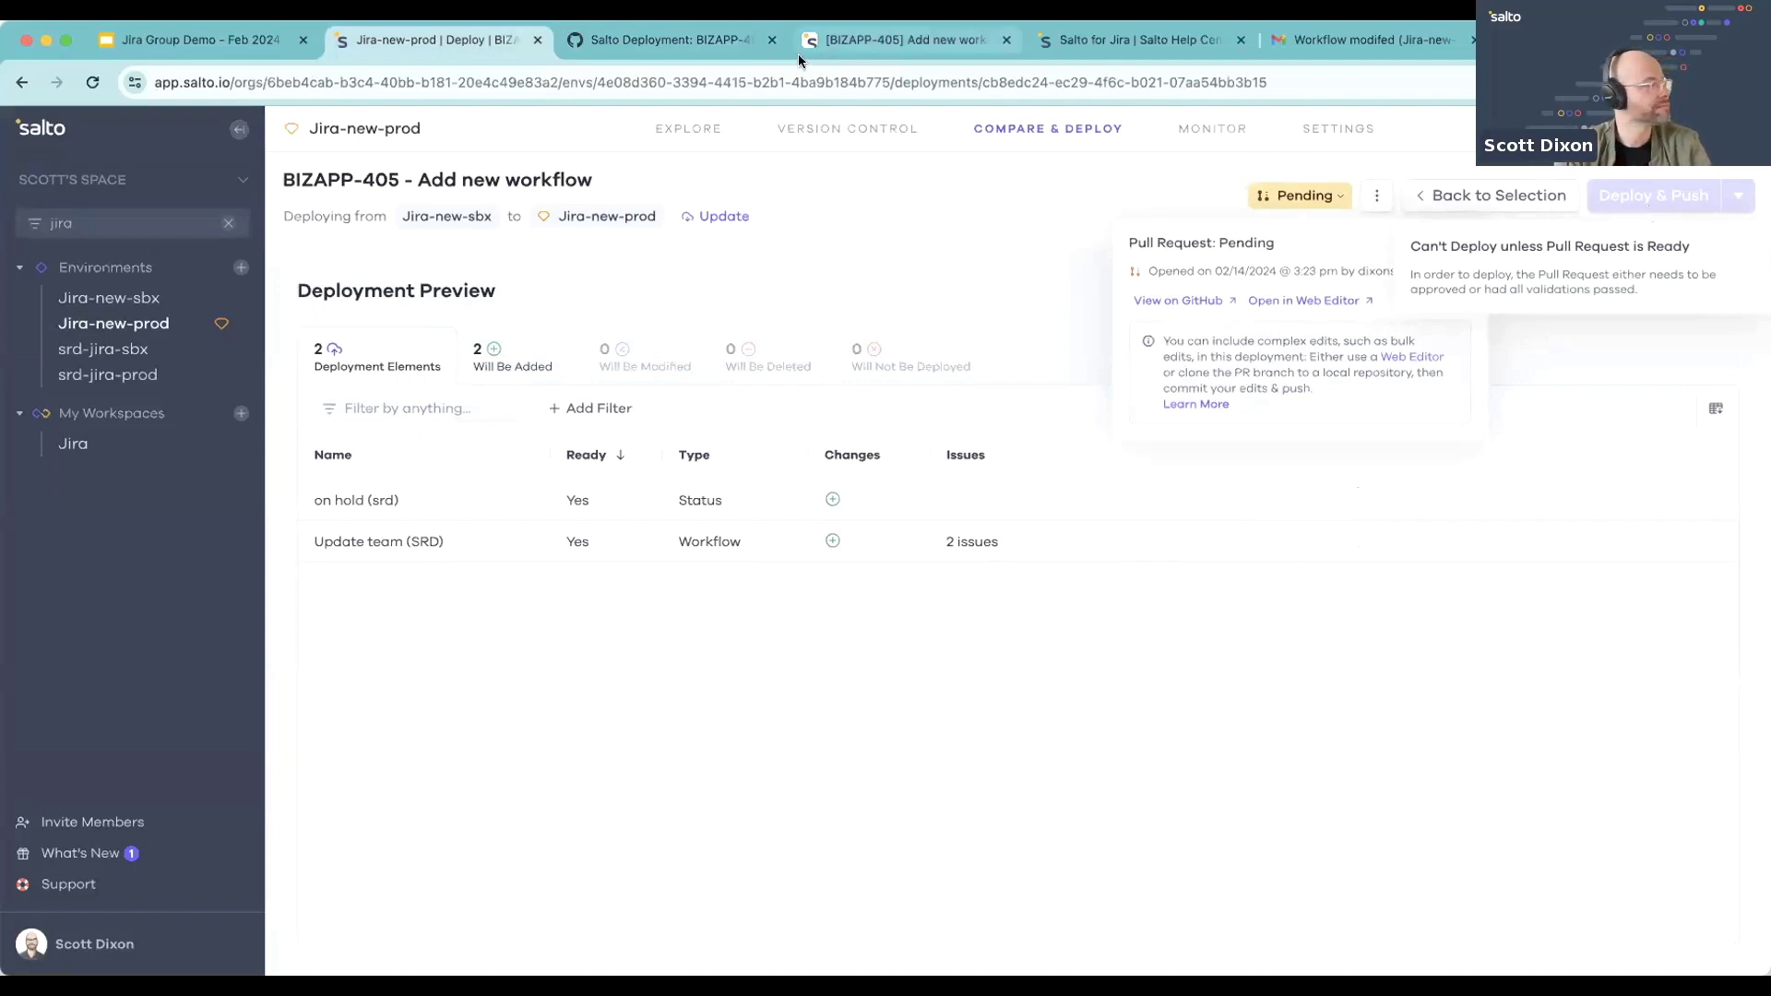
{"action": "left_click", "coordinate": [664, 40]}
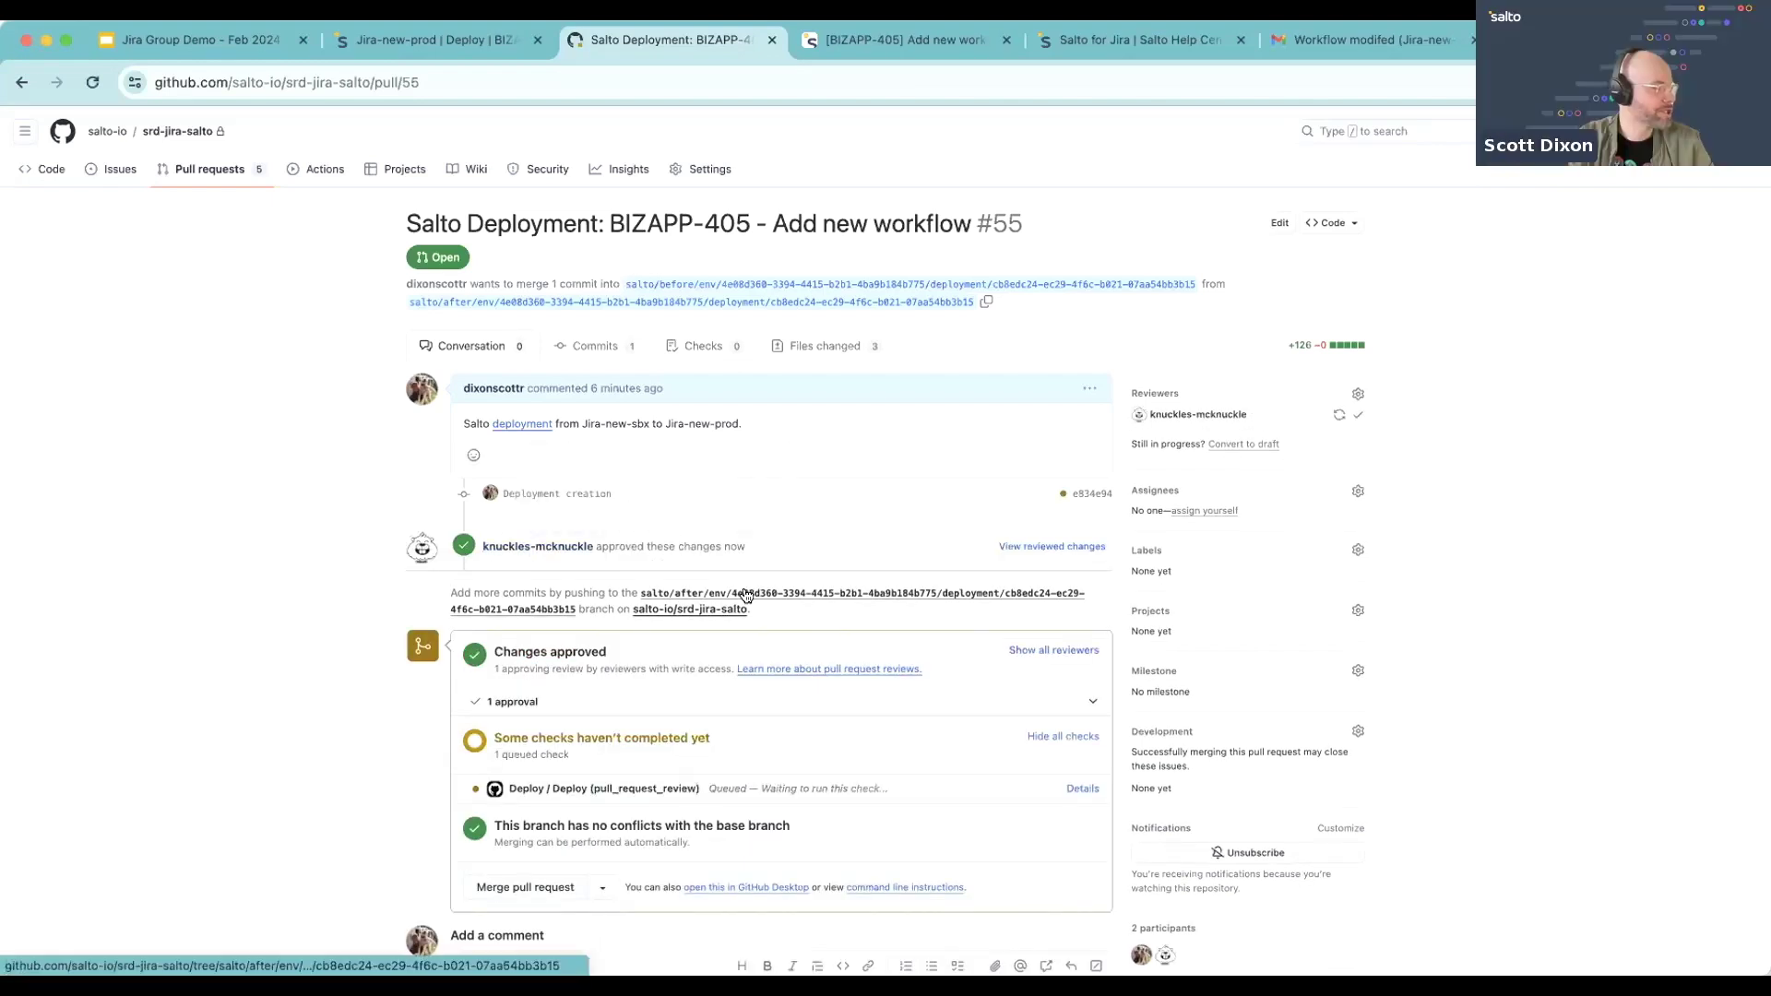
Scroll down pull request #55's Conversation tab to follow the reviewer's approval and the merge
{"action": "scroll", "coordinate": [746, 595], "scroll_direction": "down", "scroll_amount": 1}
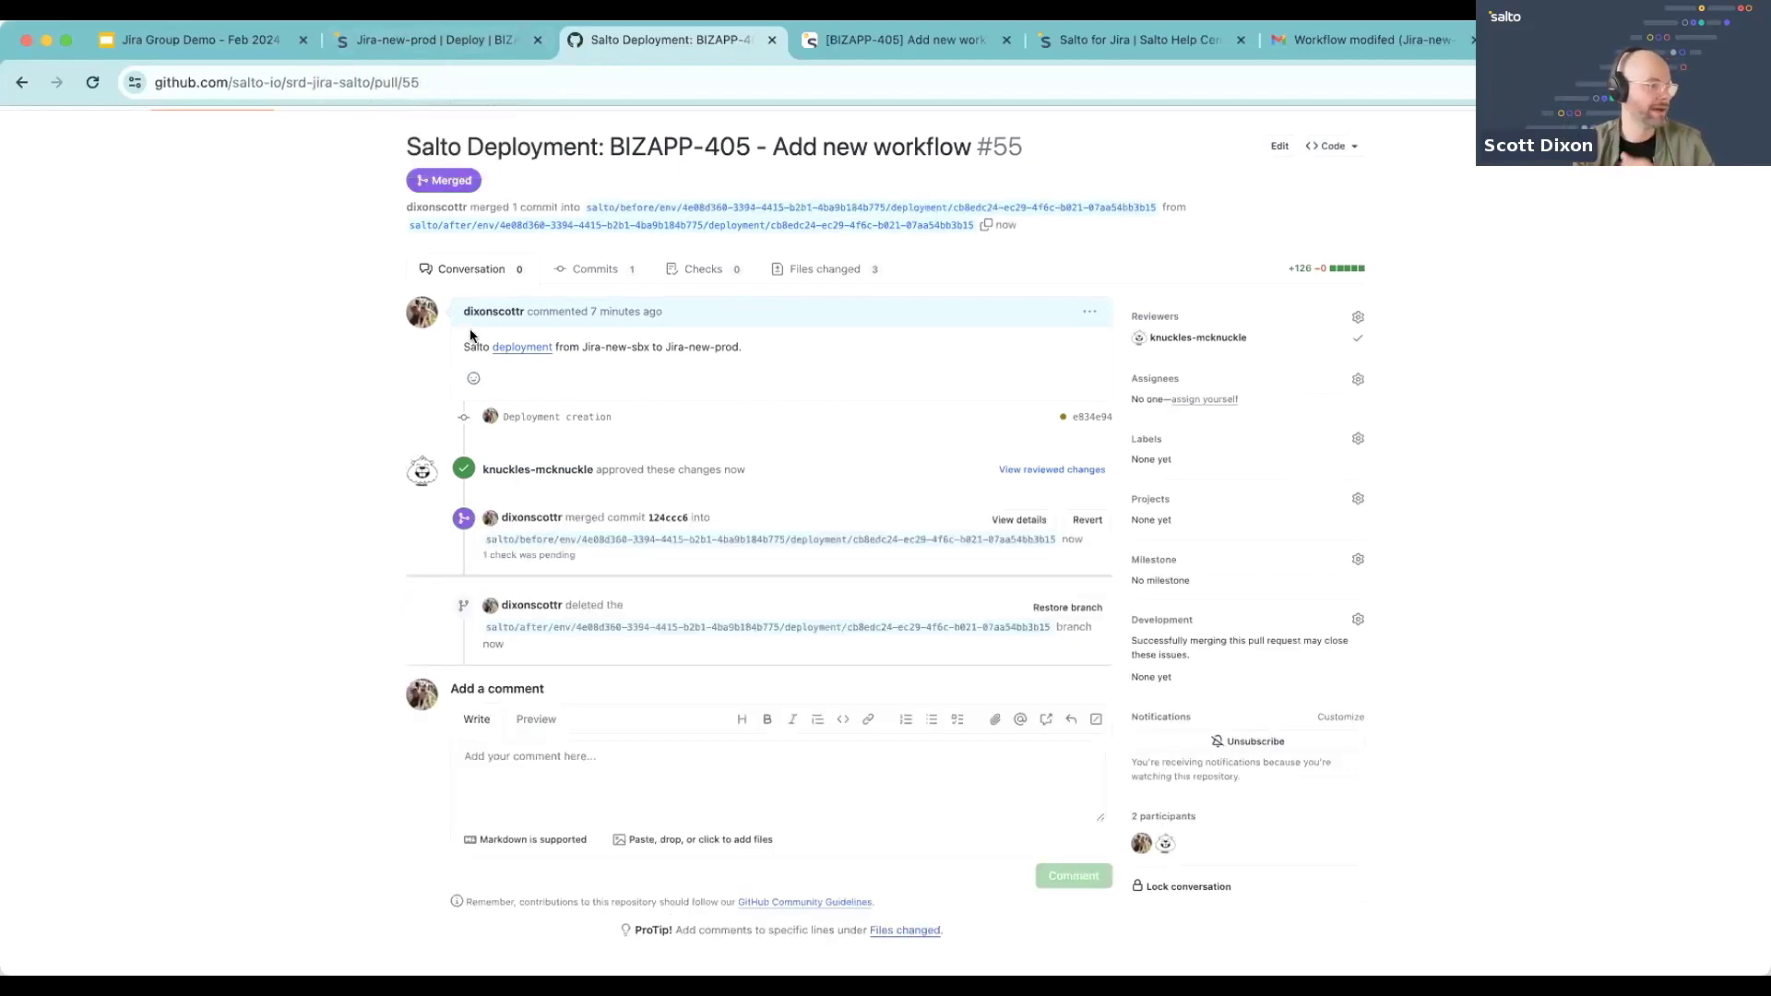
Return to the Jira-new-prod Salto tab to see the BIZAPP-405 status and workflow deployed successfully
{"action": "left_click", "coordinate": [491, 44]}
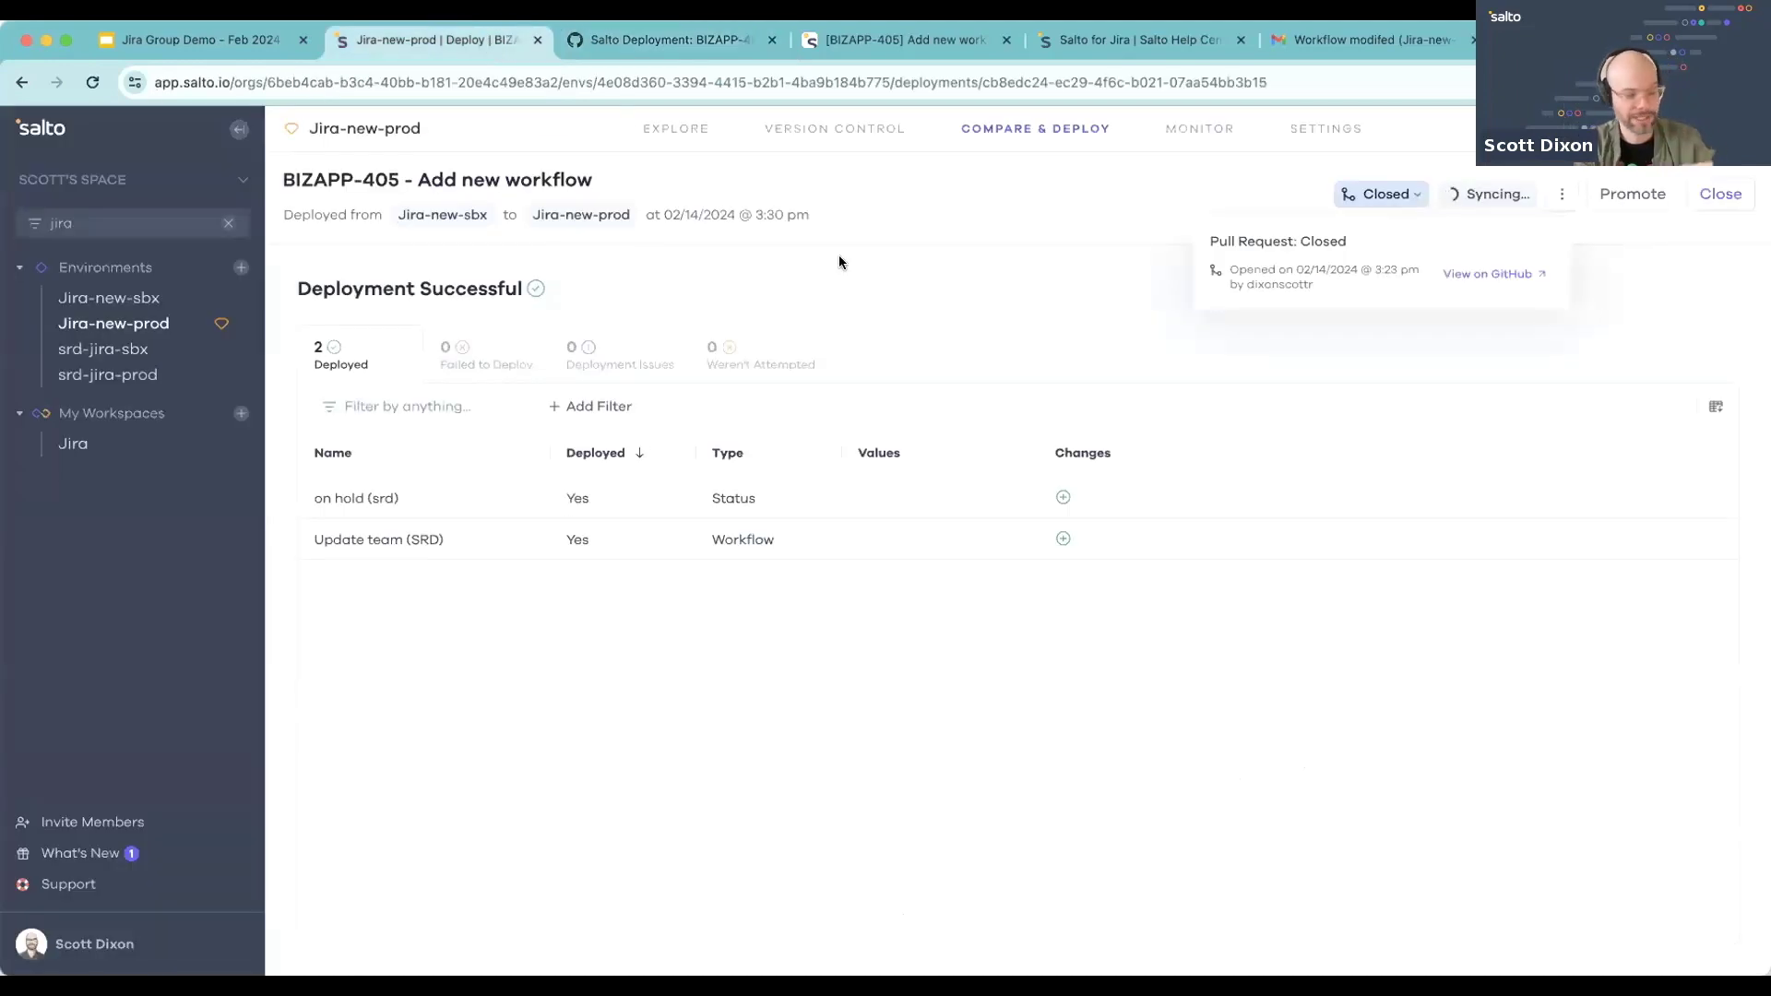